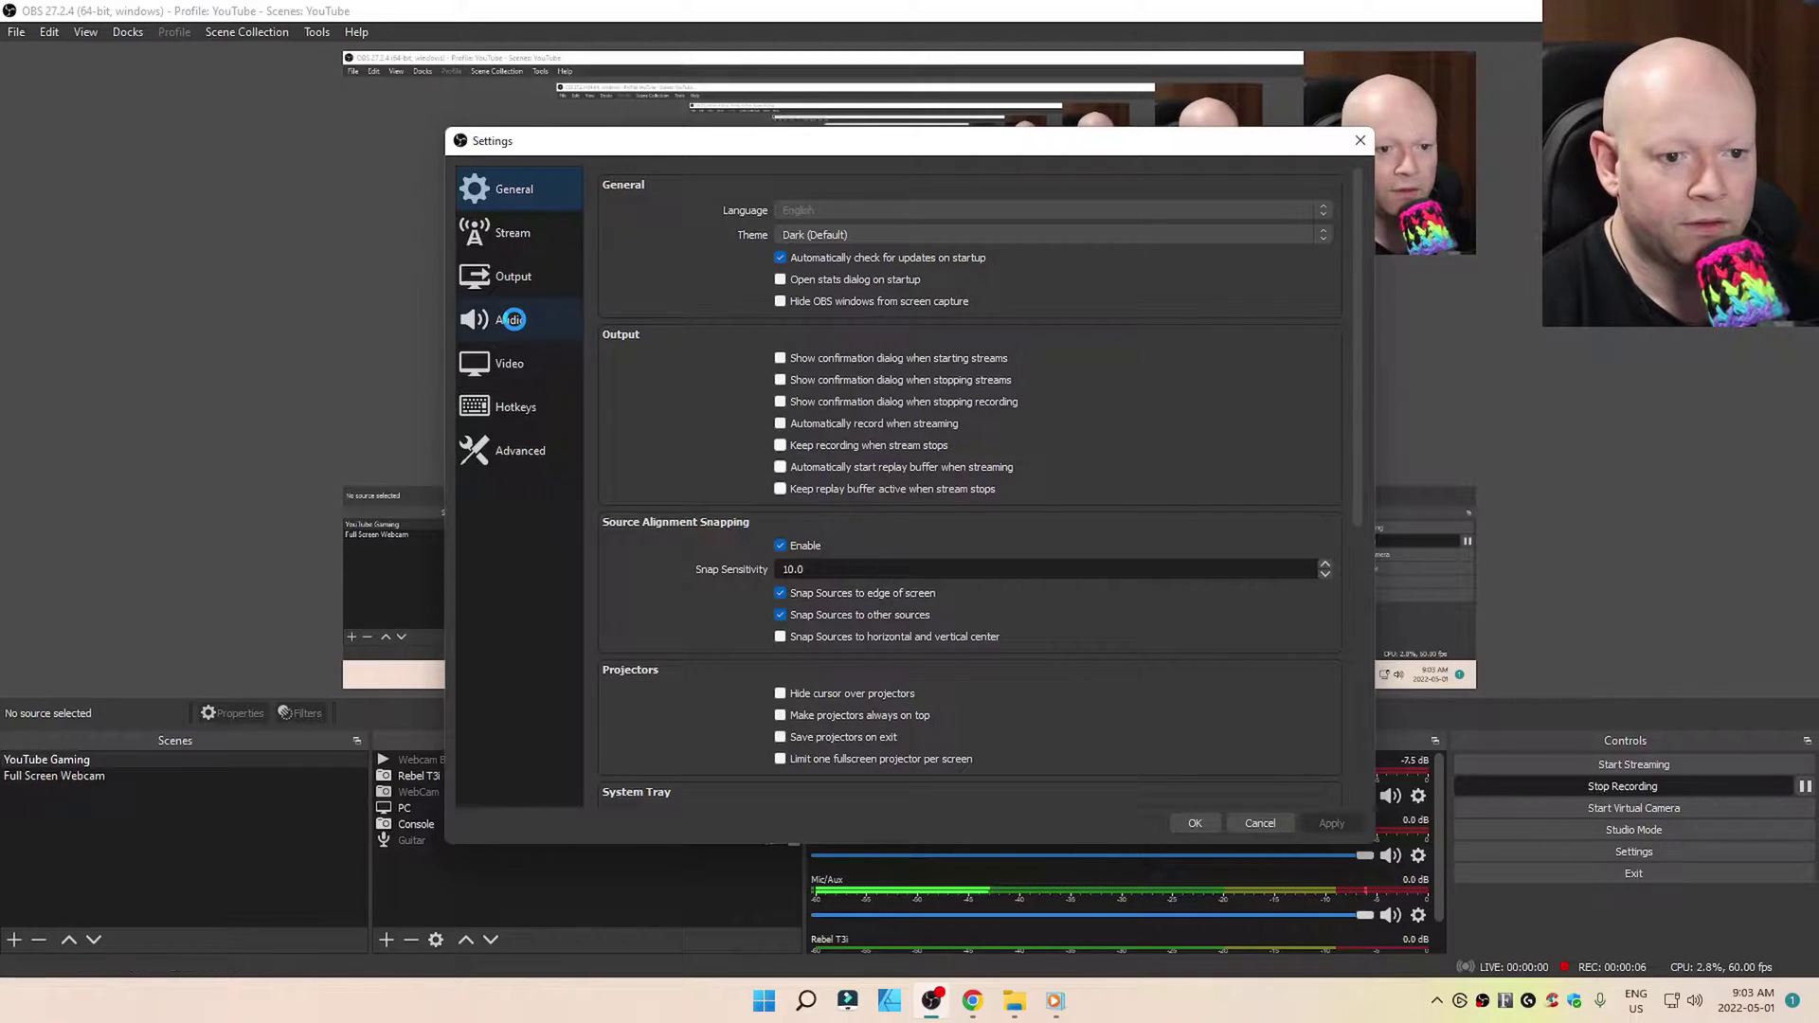
- On the Audio settings page, choose Speakers (Focusrite Usb Audio) as the monitoring device
click(512, 319)
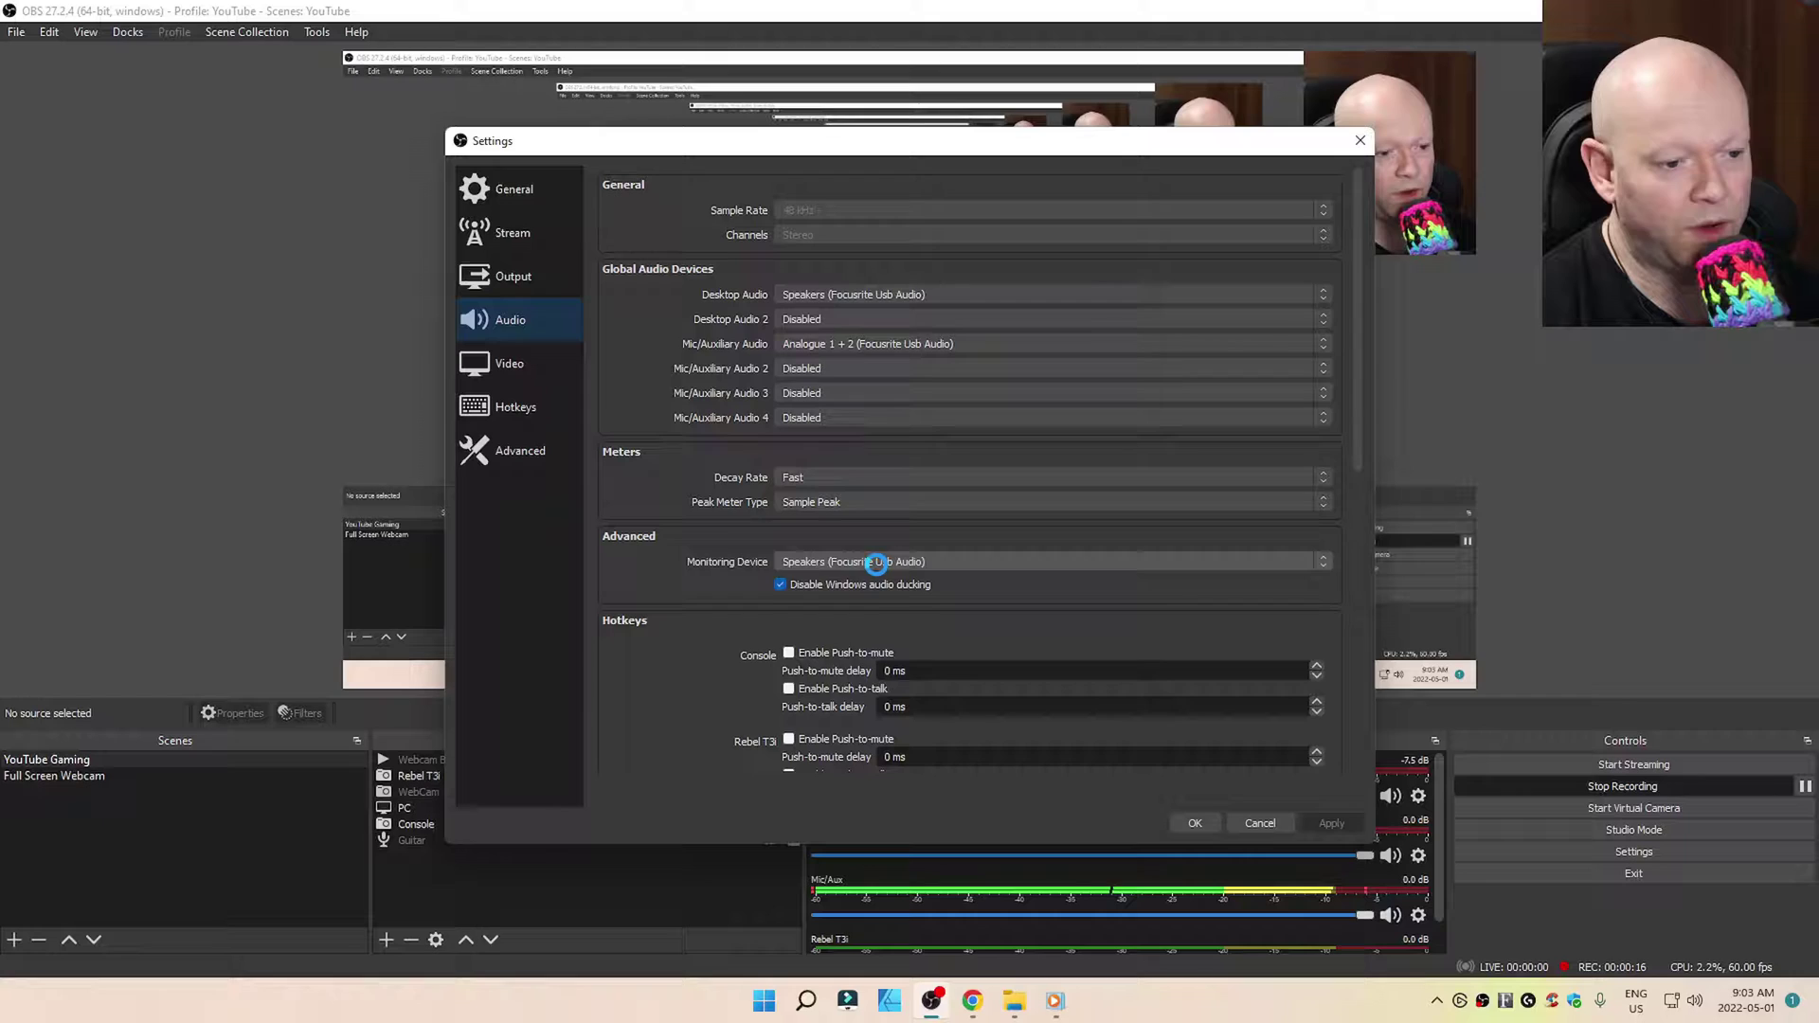
click(875, 564)
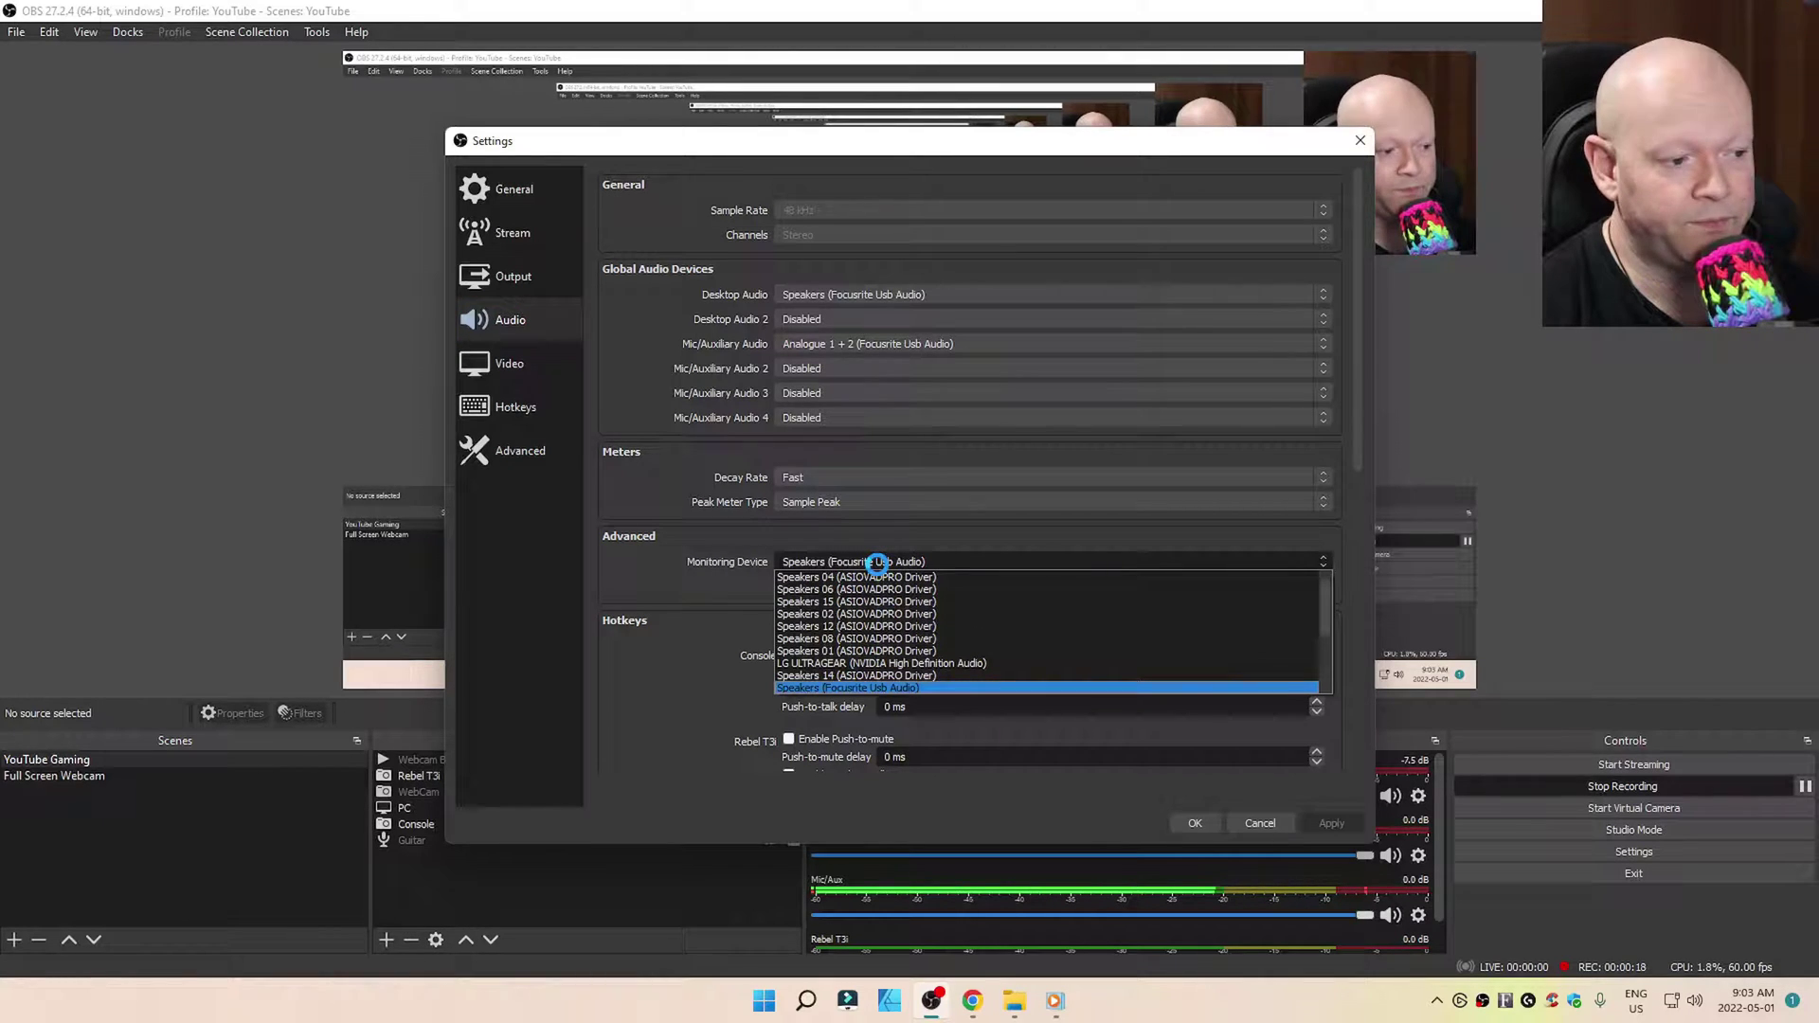
scroll(913, 621, up, 1)
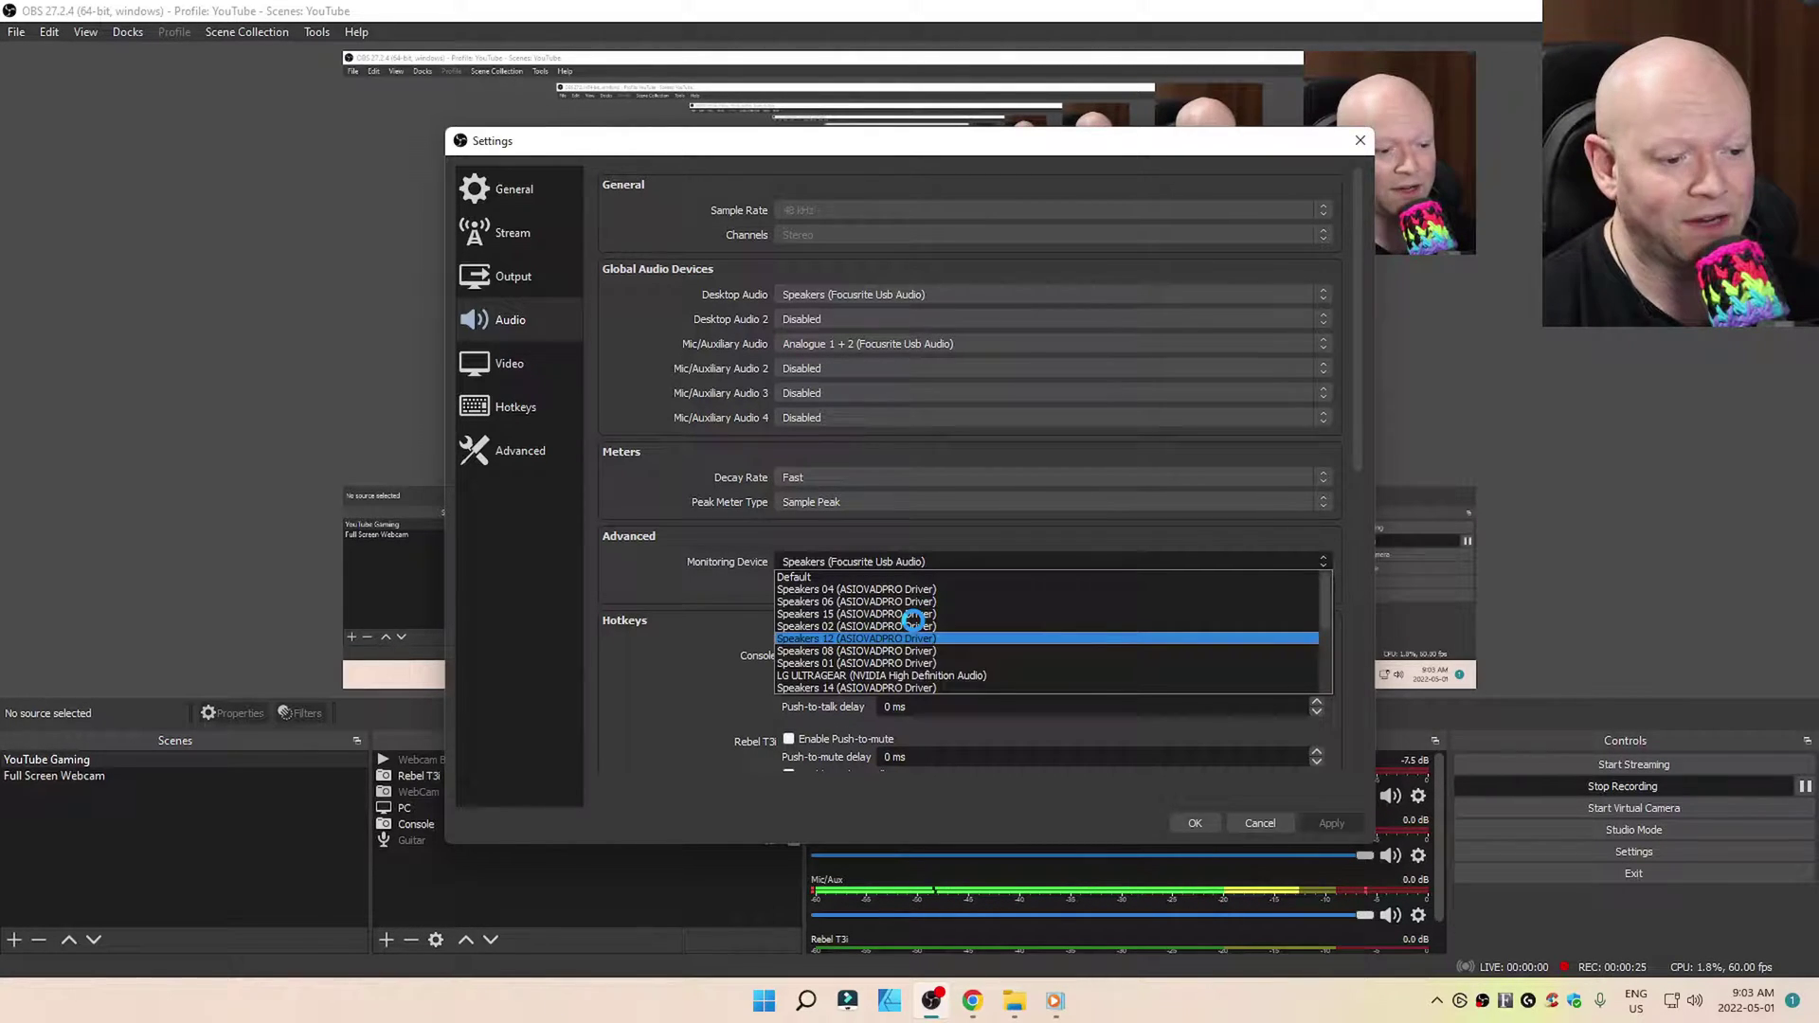
scroll(912, 620, down, 1)
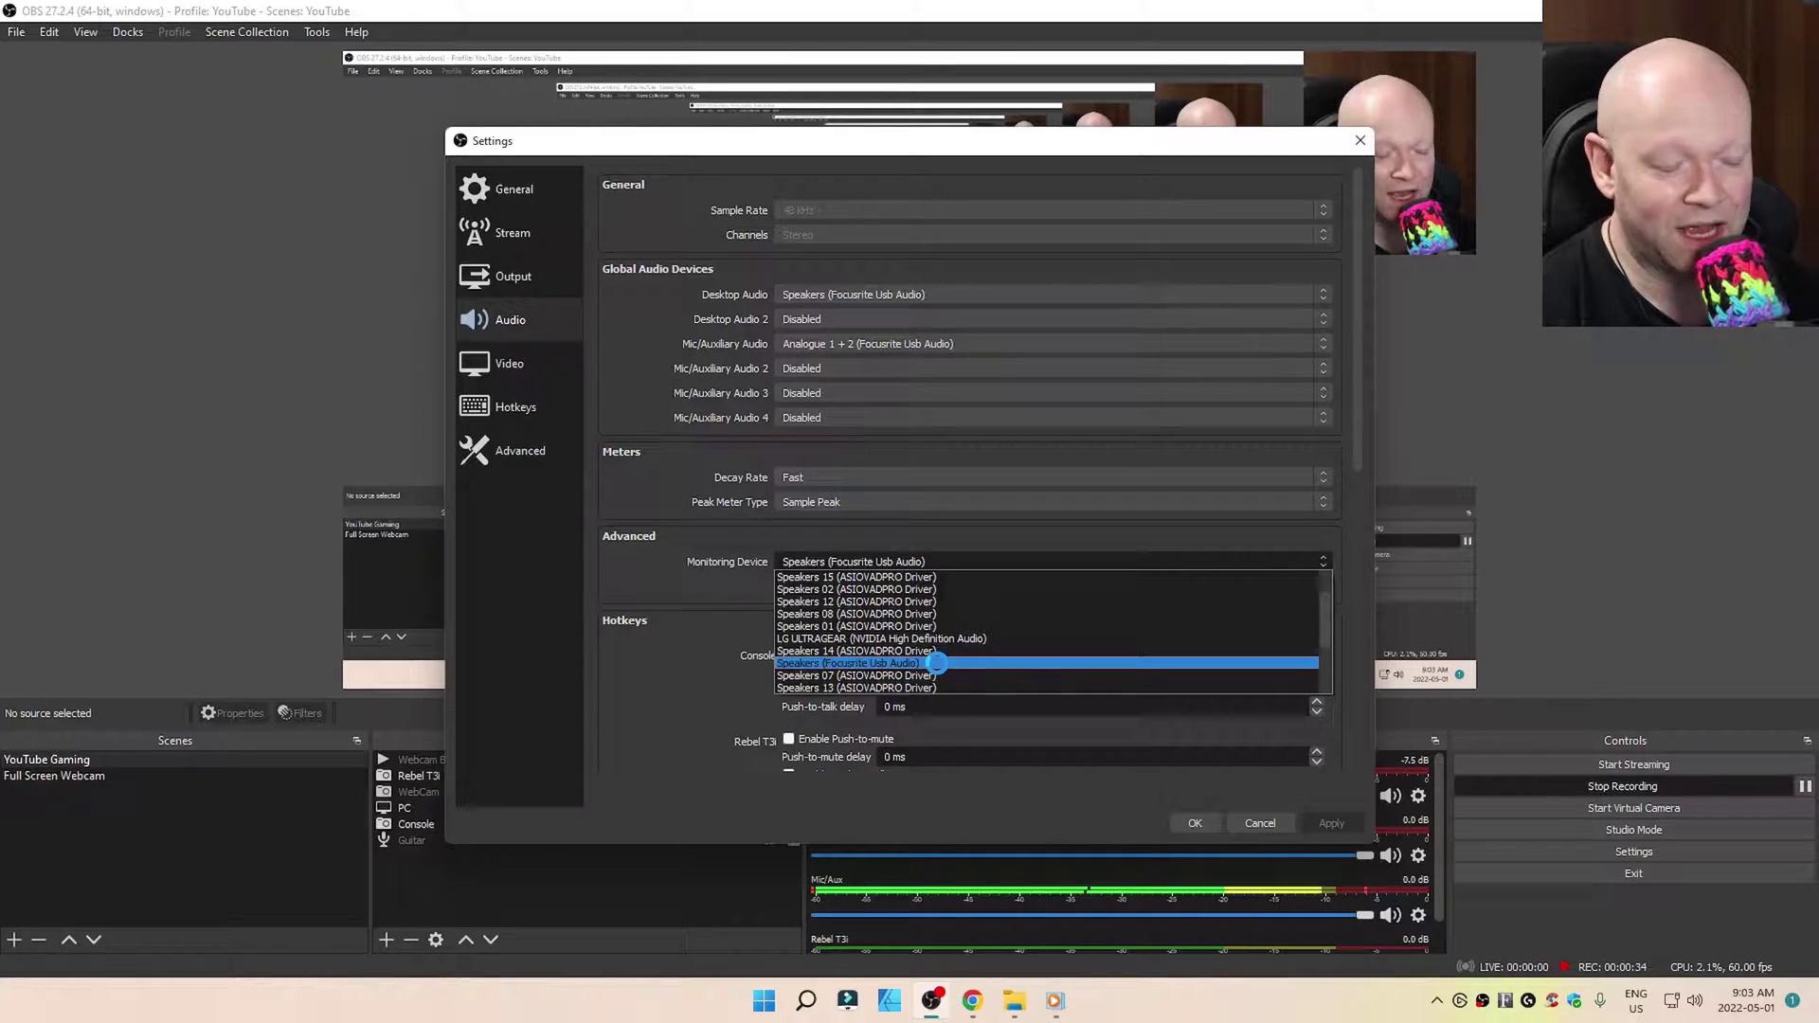
click(936, 662)
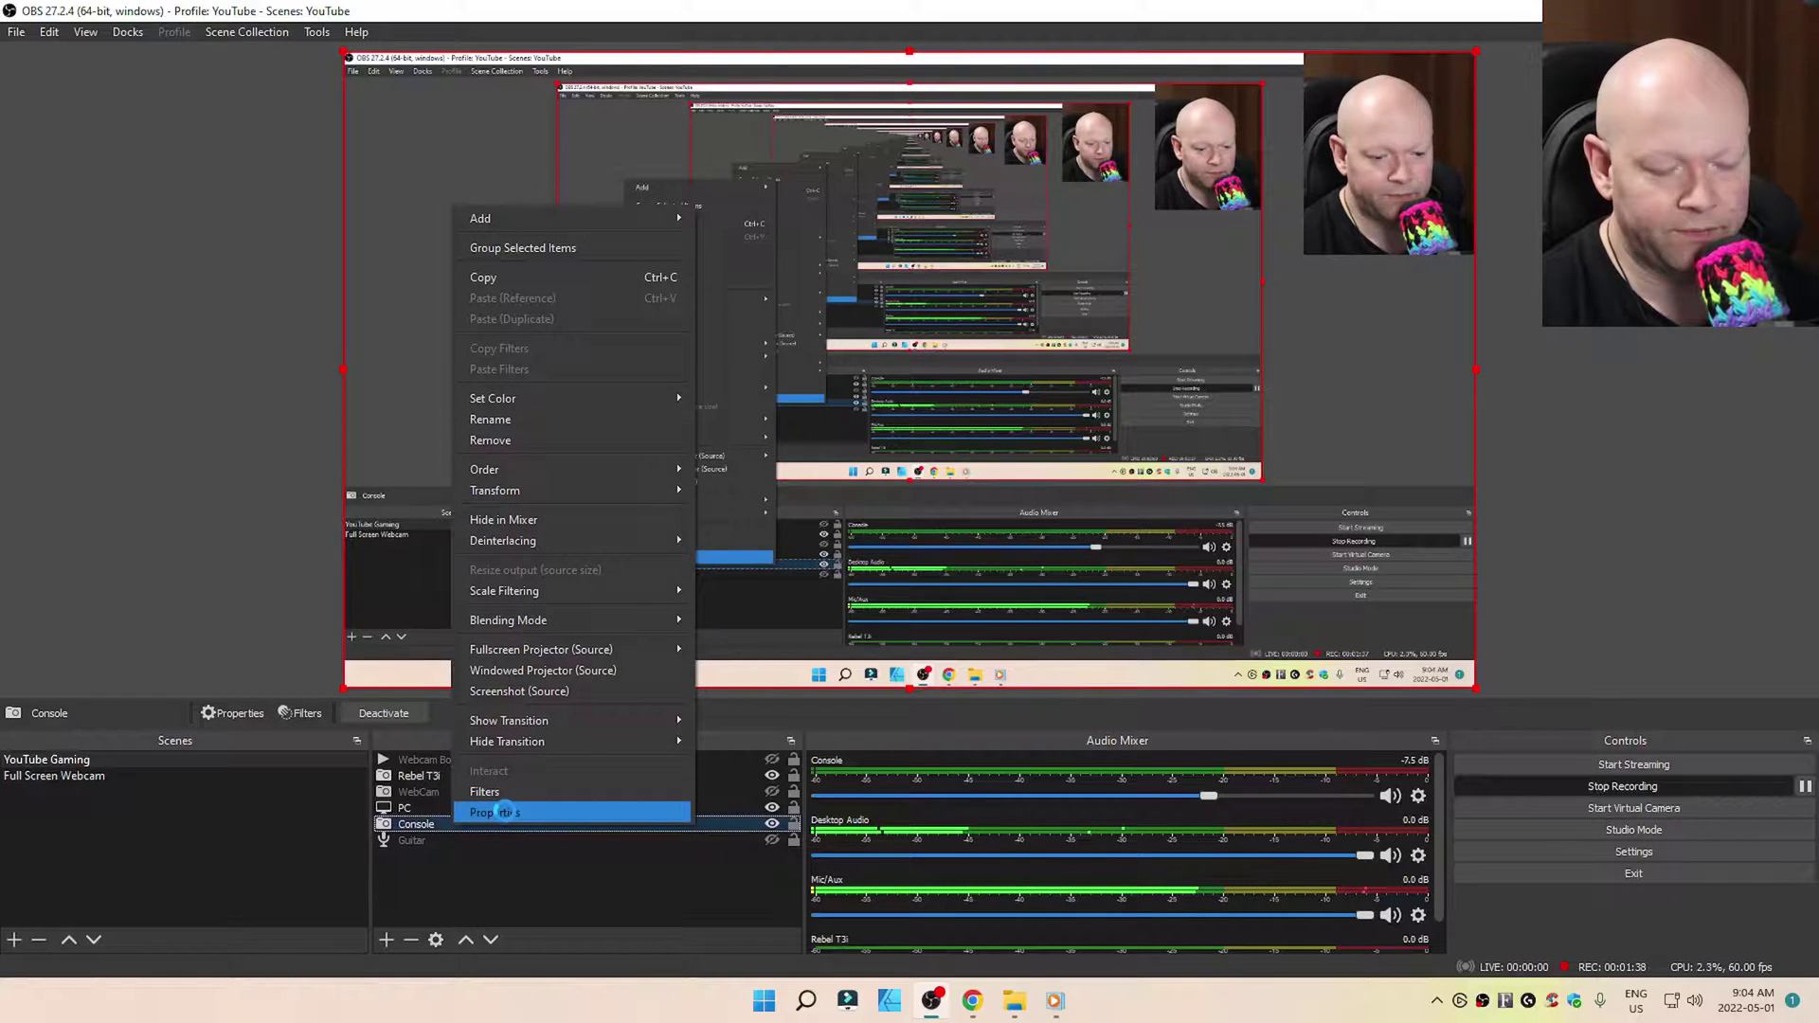
- Open the Console source's properties and review its capture device, leaving it unchanged
click(497, 812)
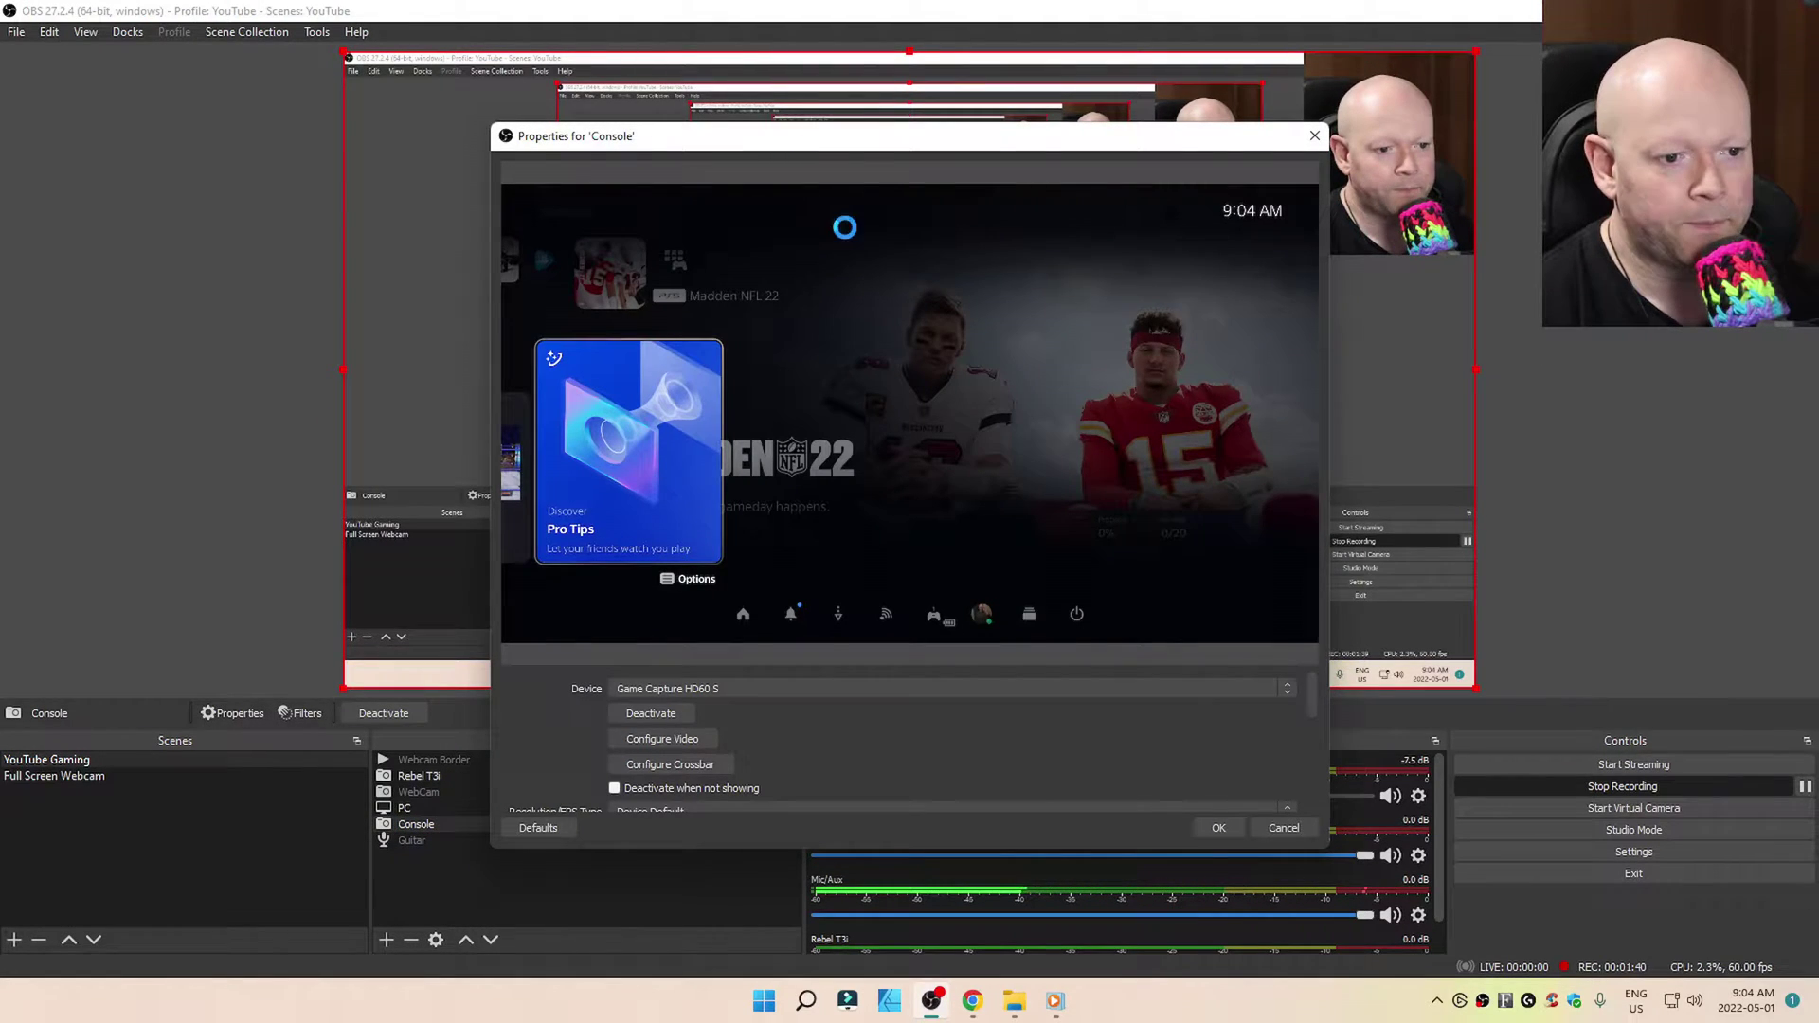
drag(849, 138, 413, 77)
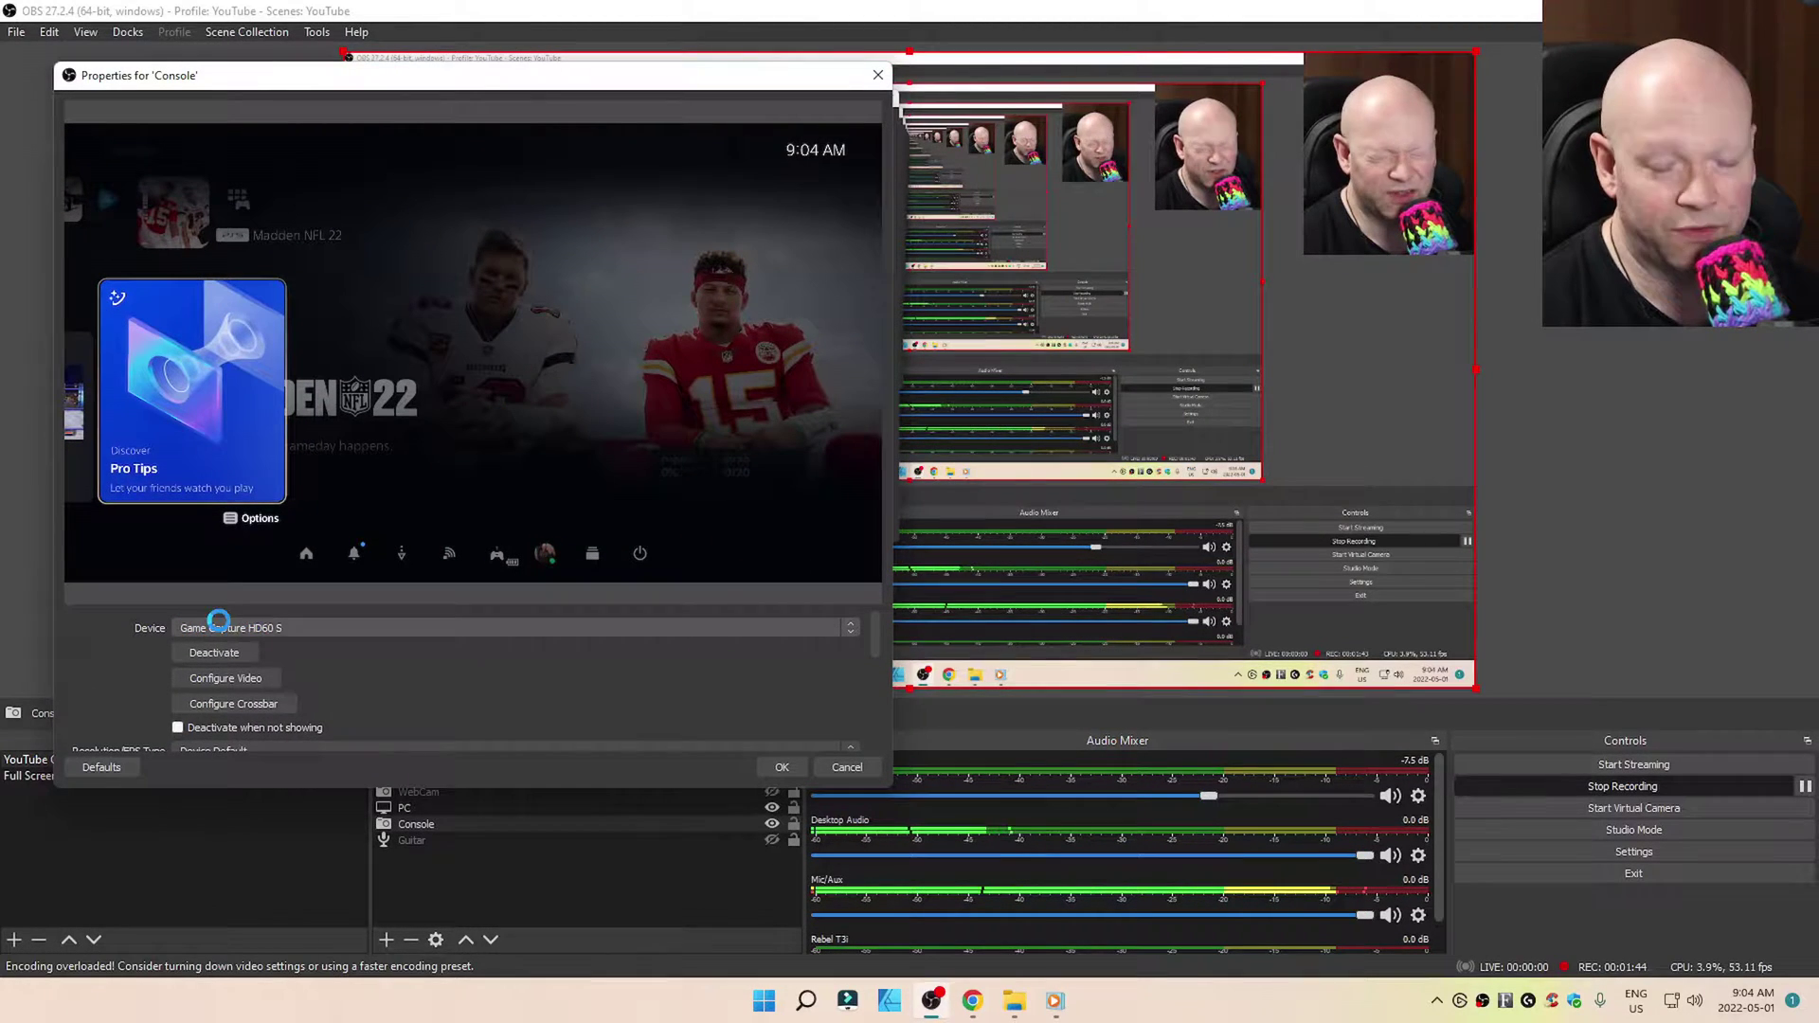
click(310, 627)
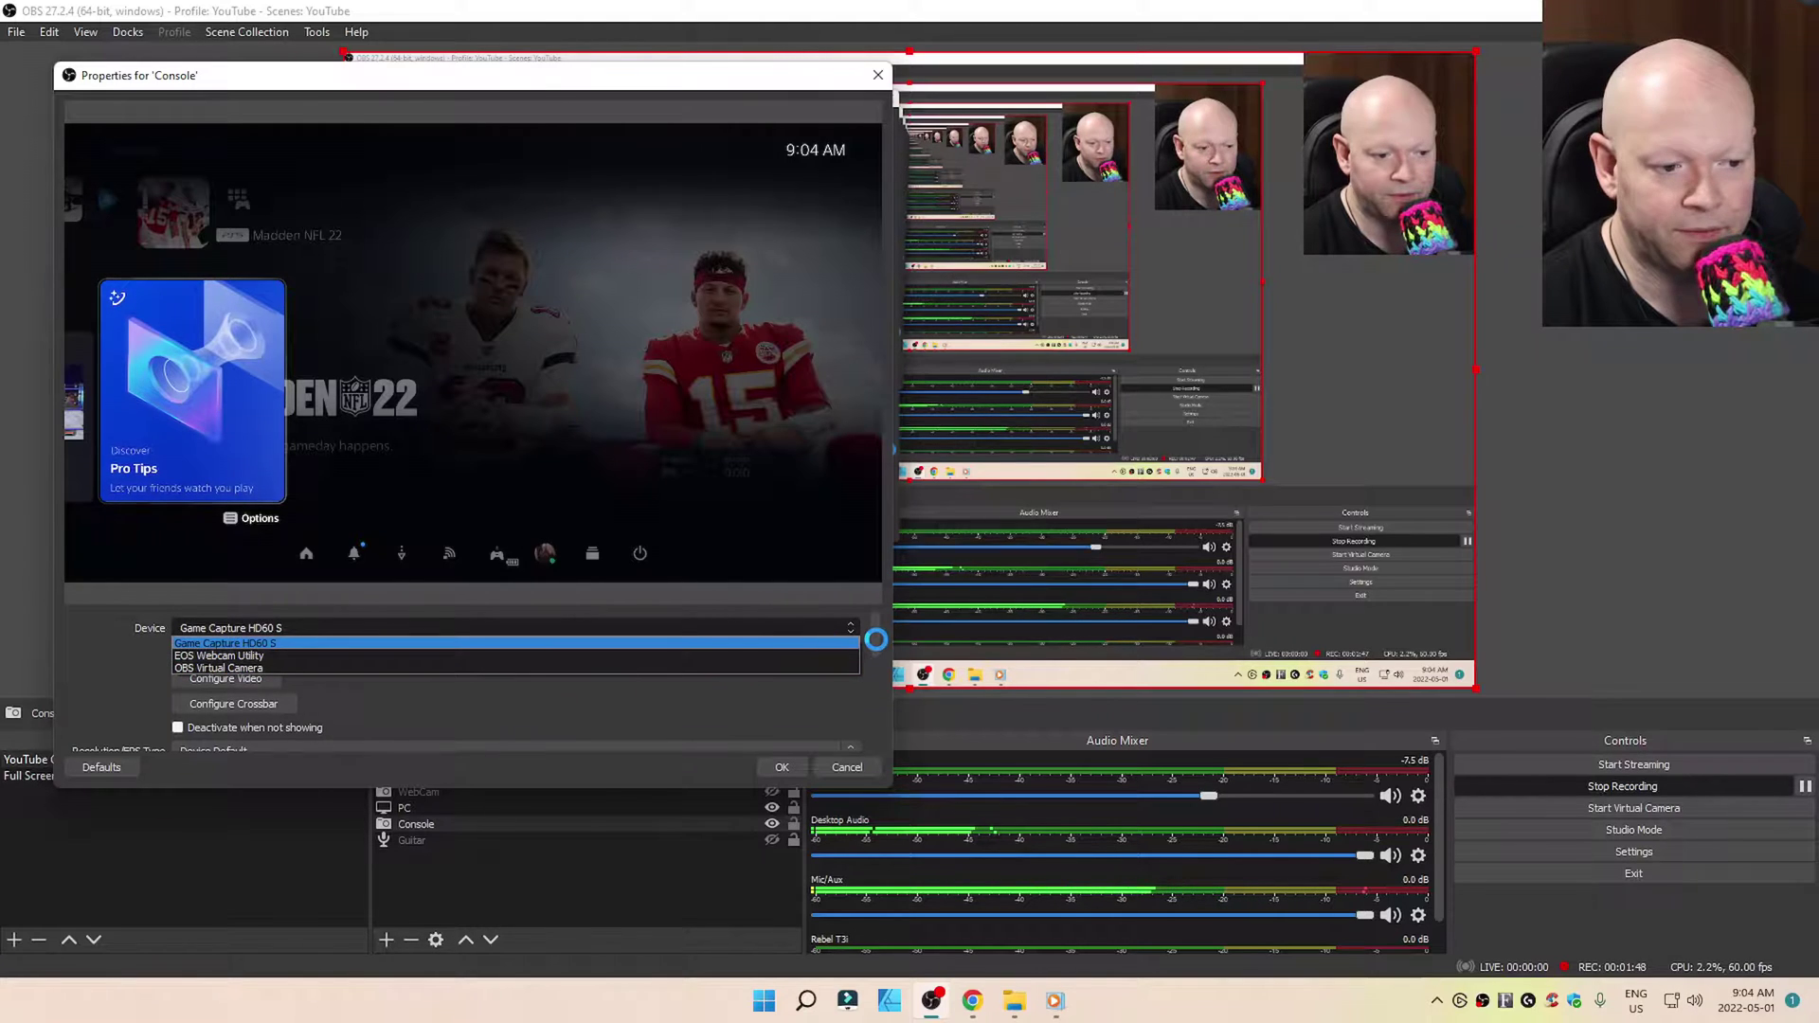
click(873, 633)
drag(872, 630, 876, 677)
scroll(876, 677, down, 1)
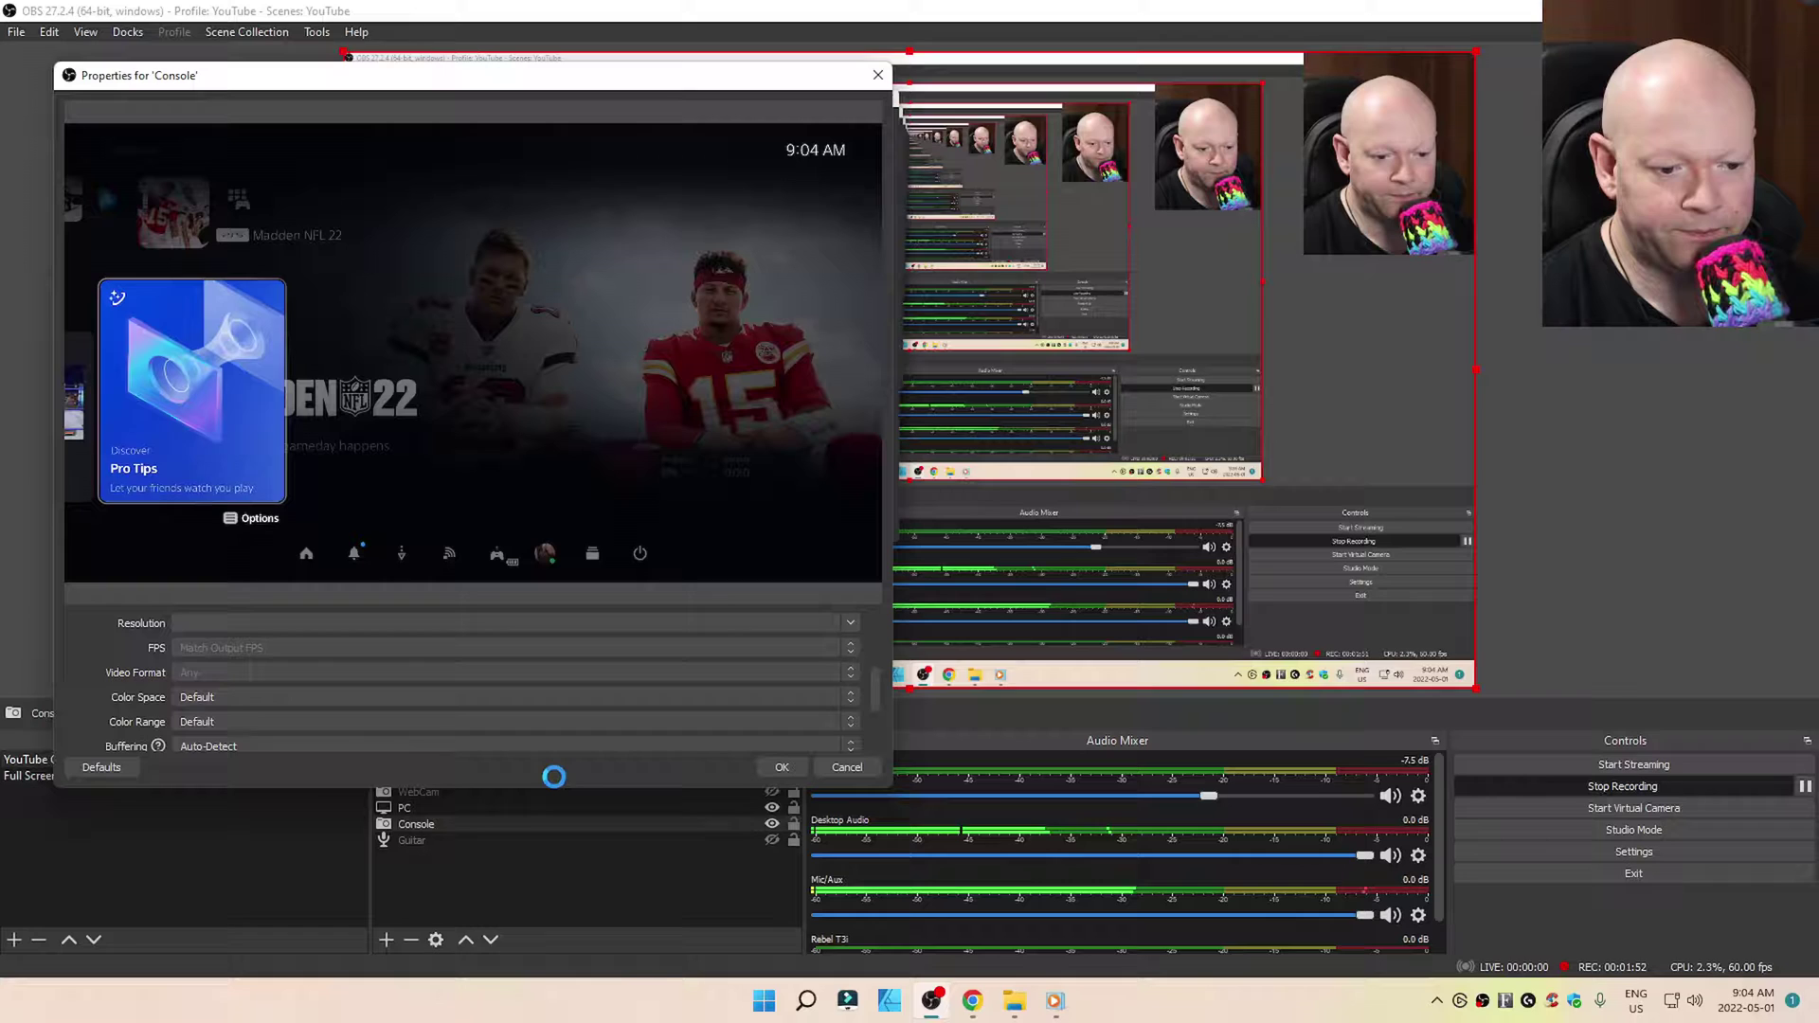
- Keep Console's Audio Output Mode on Capture audio only and confirm the properties
drag(552, 789, 576, 896)
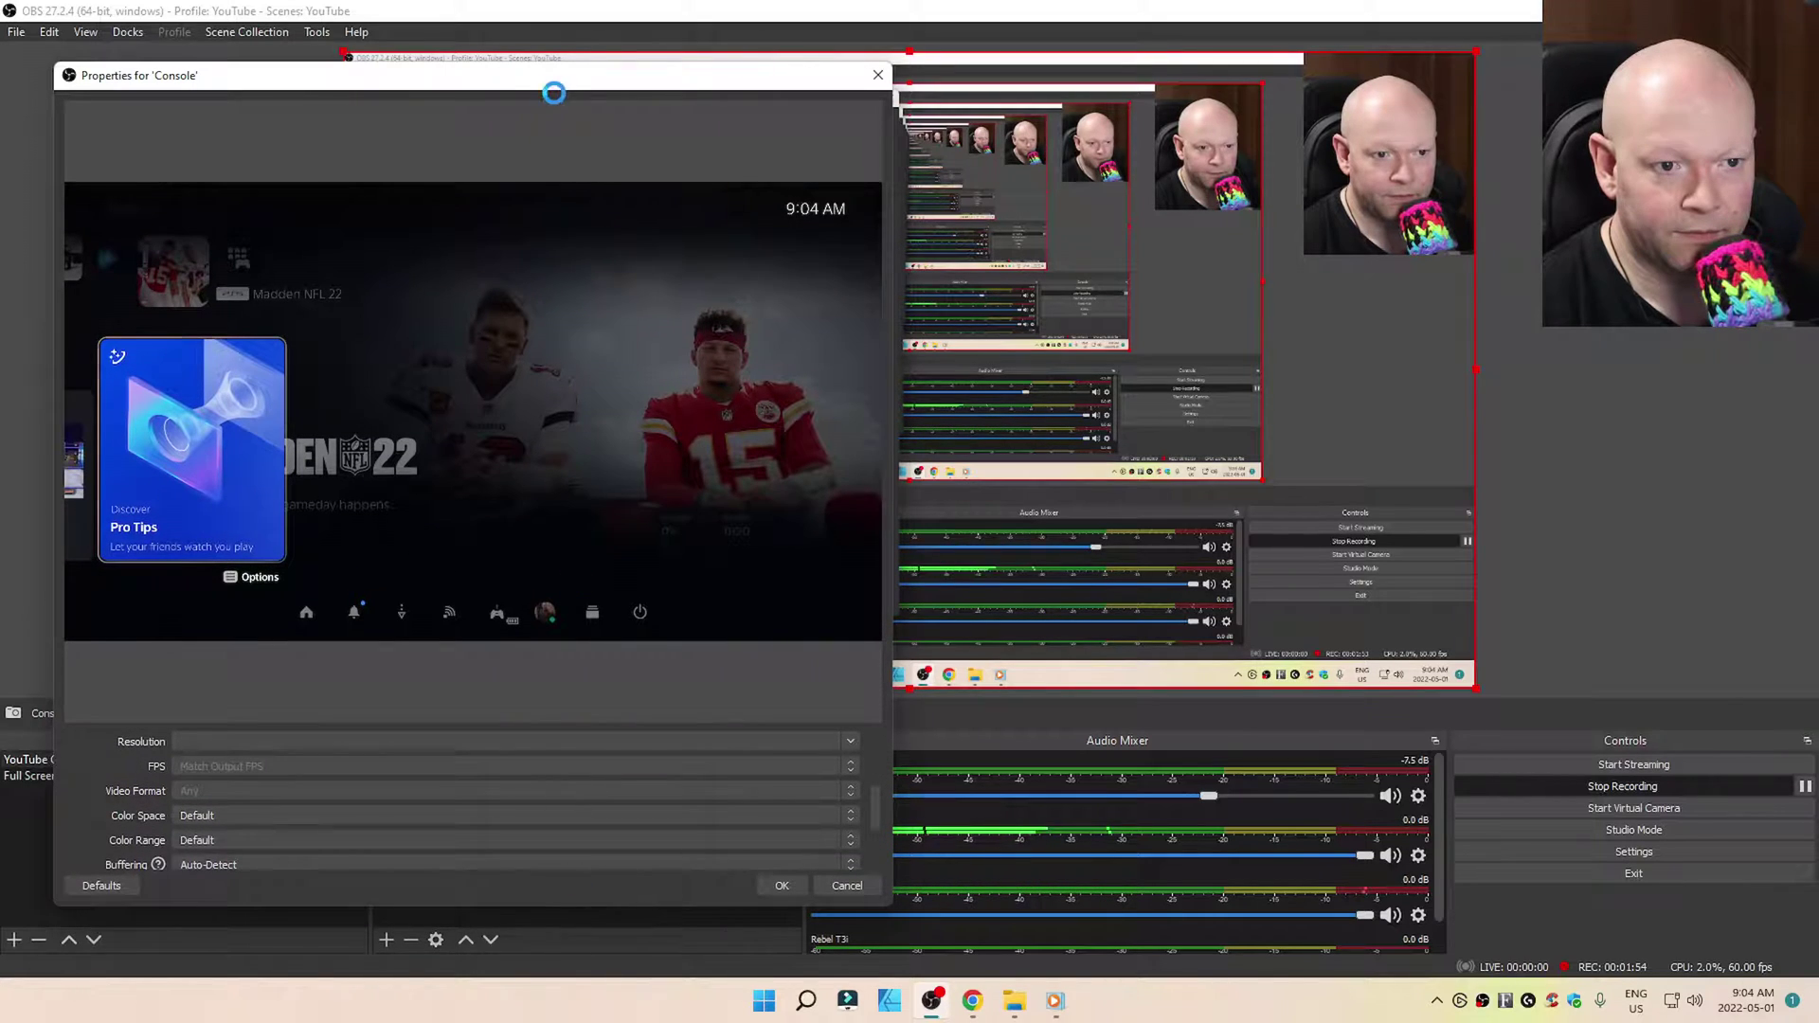
drag(553, 76, 593, 56)
drag(918, 786, 922, 825)
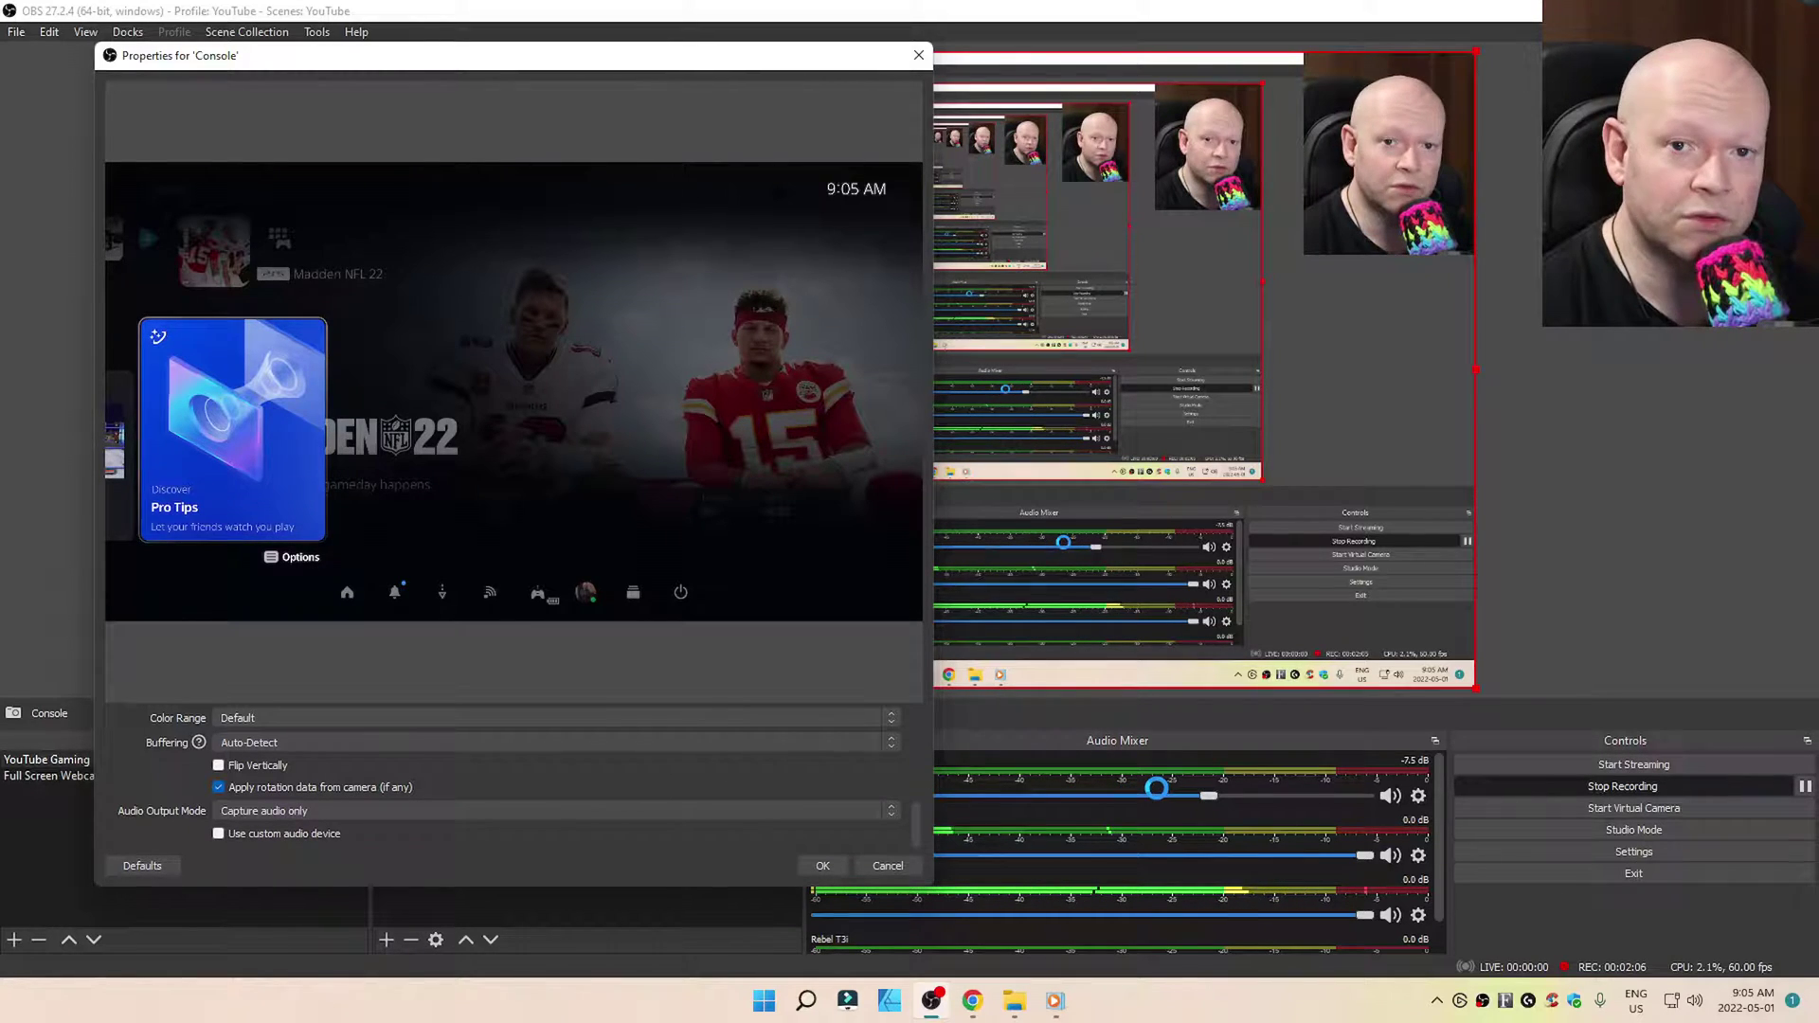
click(363, 807)
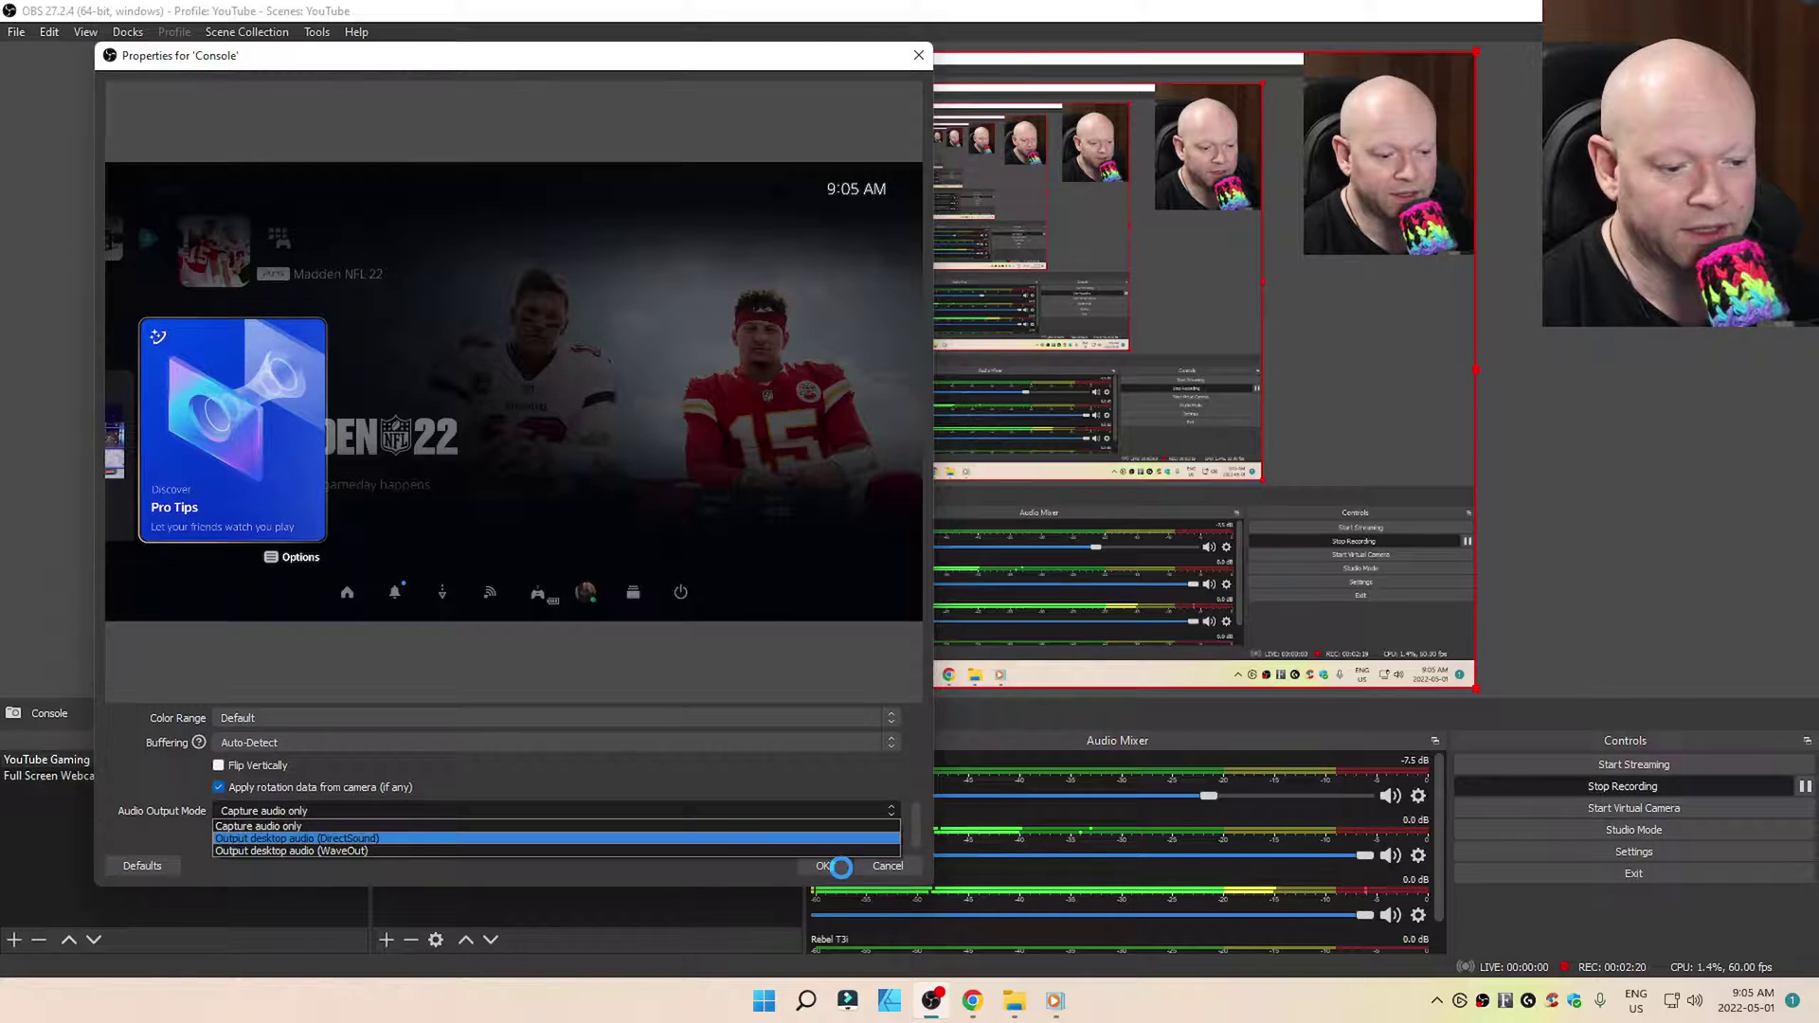
click(838, 866)
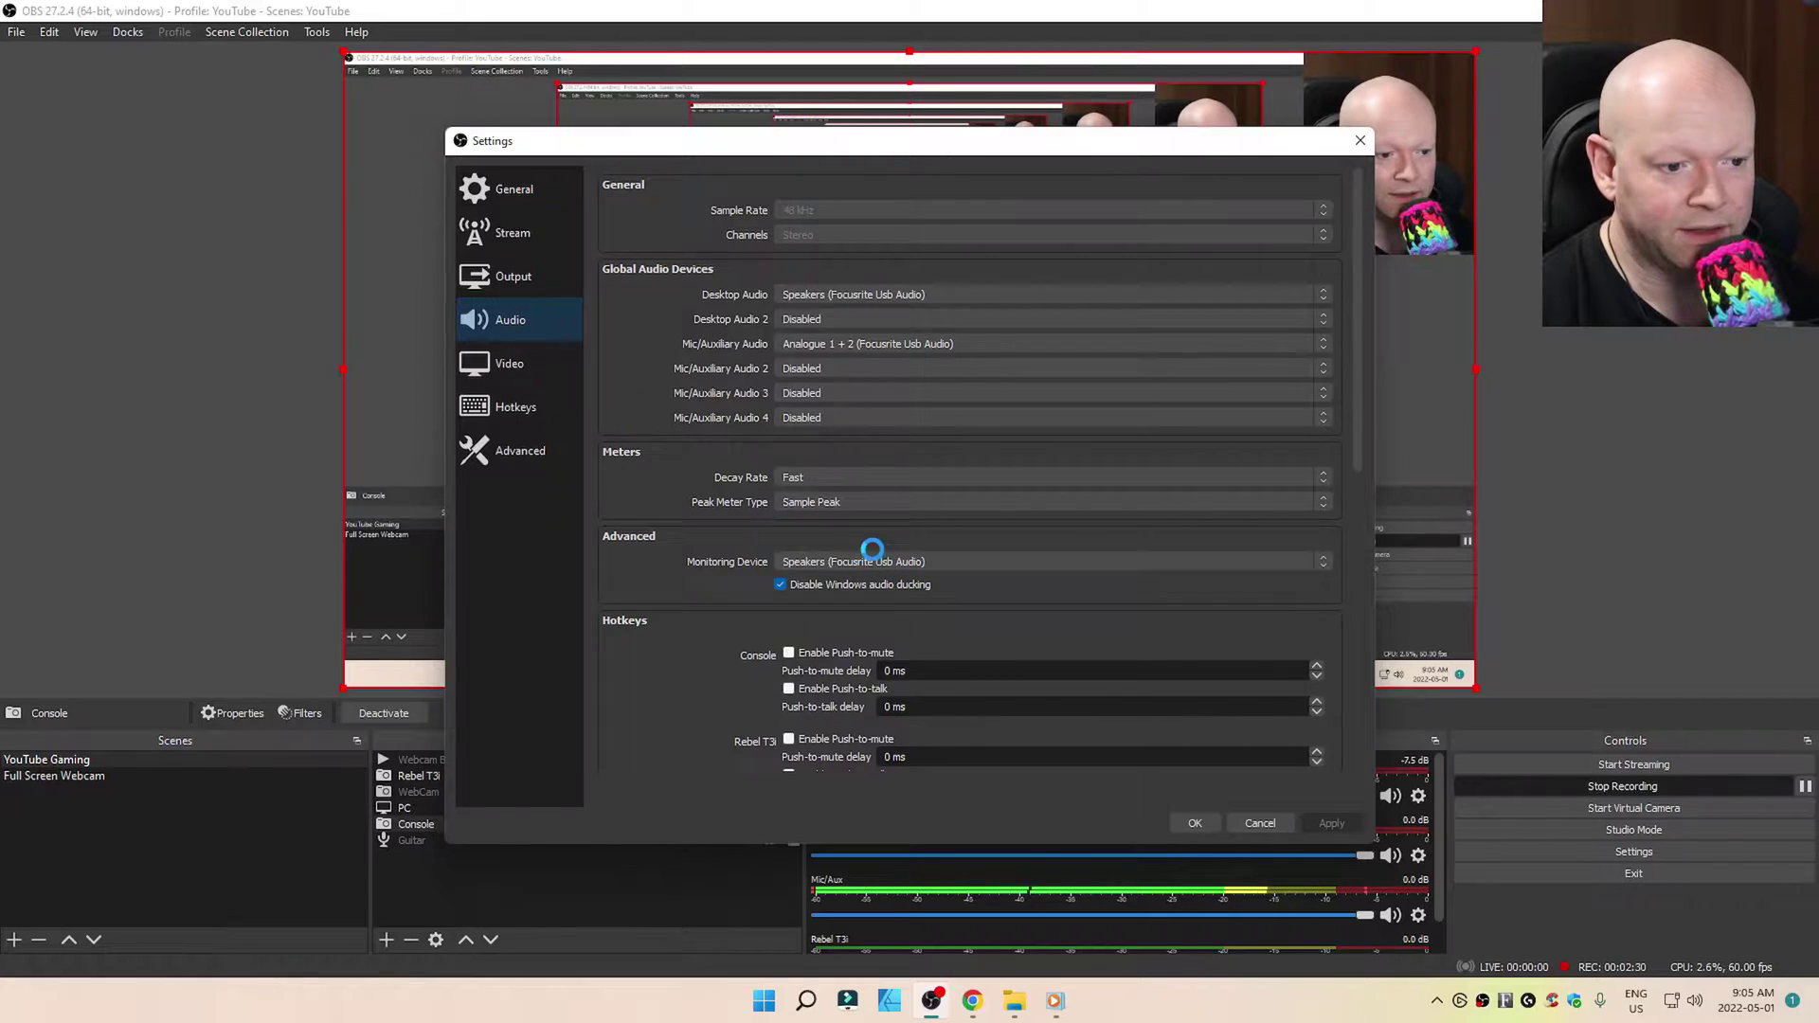
- Close Settings and set Console's audio monitoring to Monitor Only (mute output) in Advanced Audio Properties
click(1360, 140)
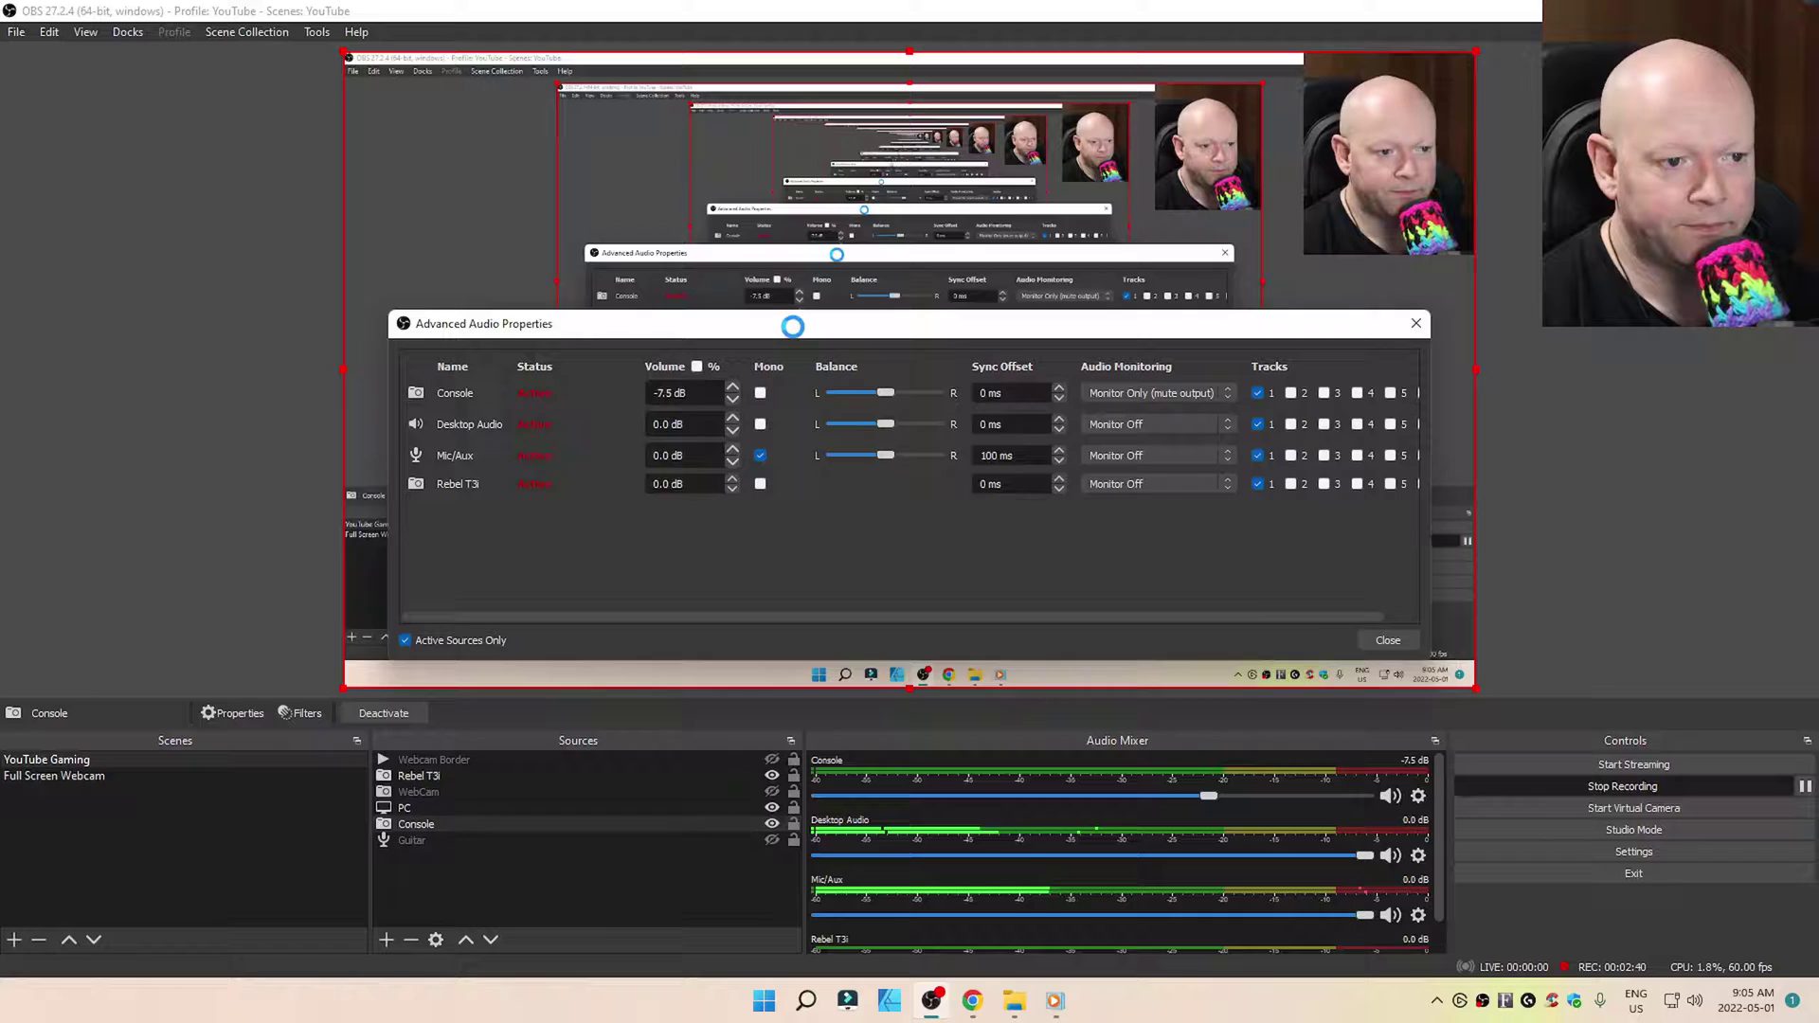
drag(793, 320, 469, 277)
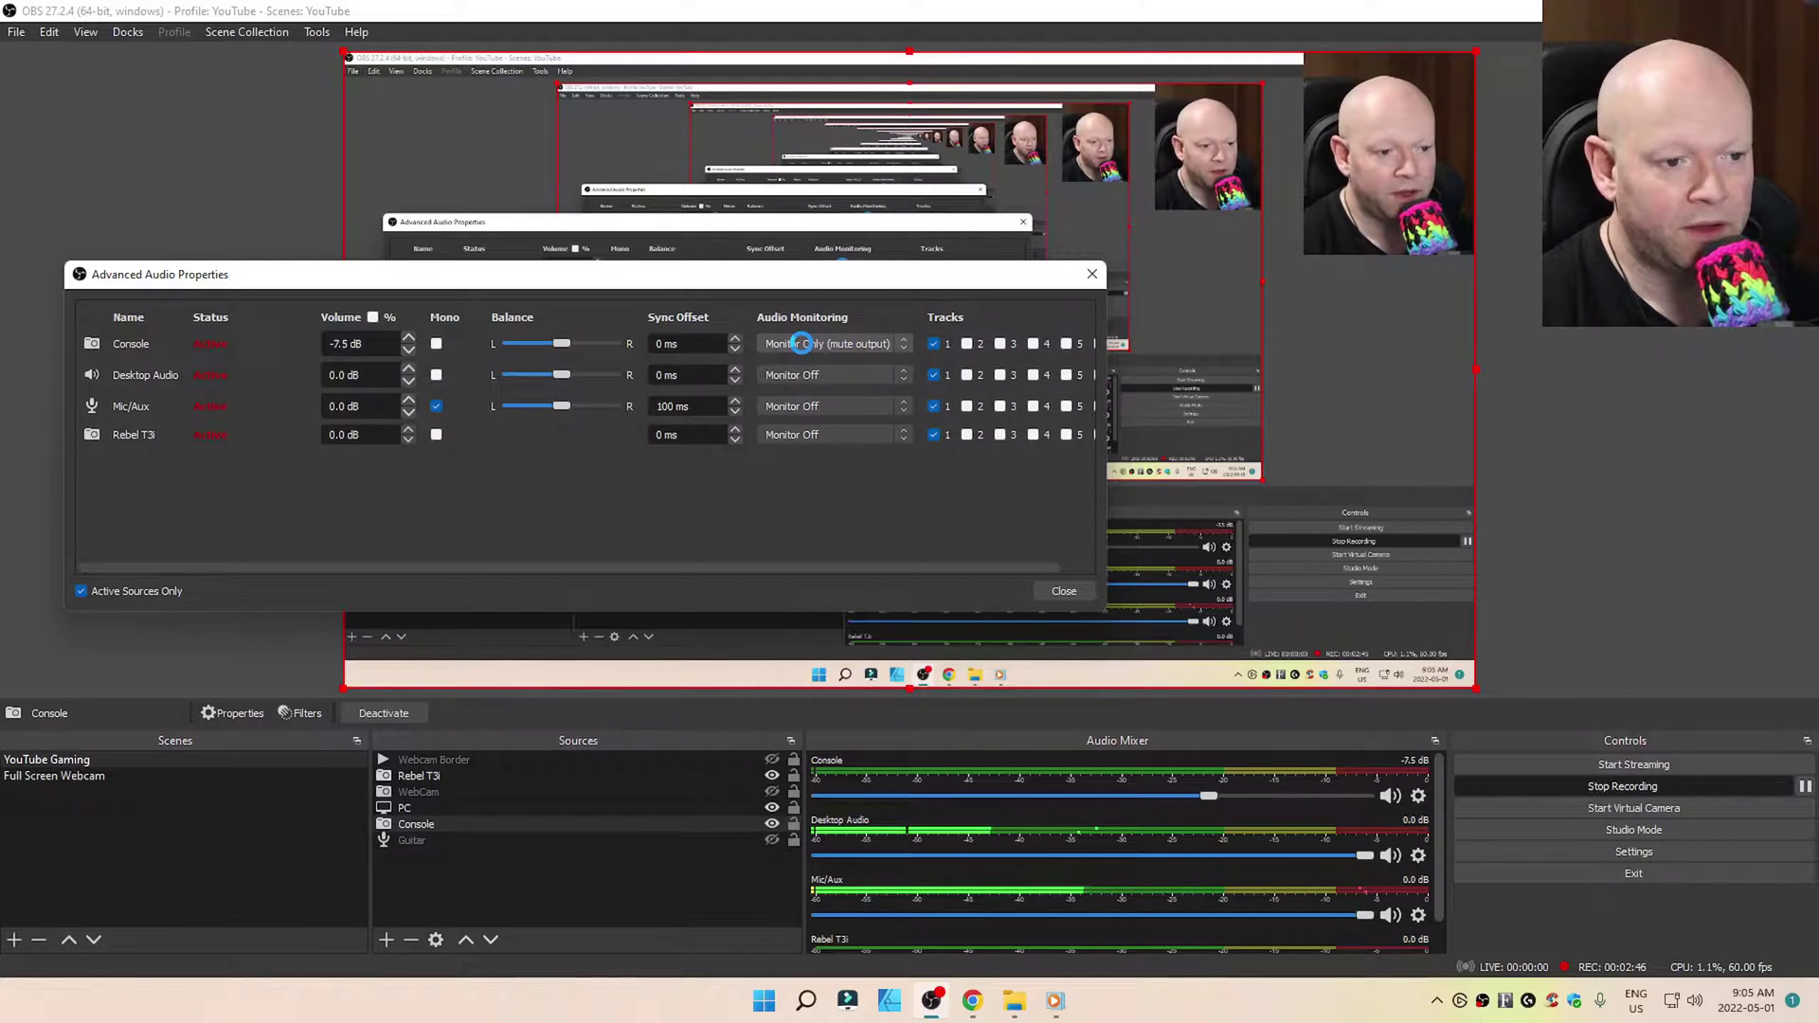
click(801, 343)
click(801, 357)
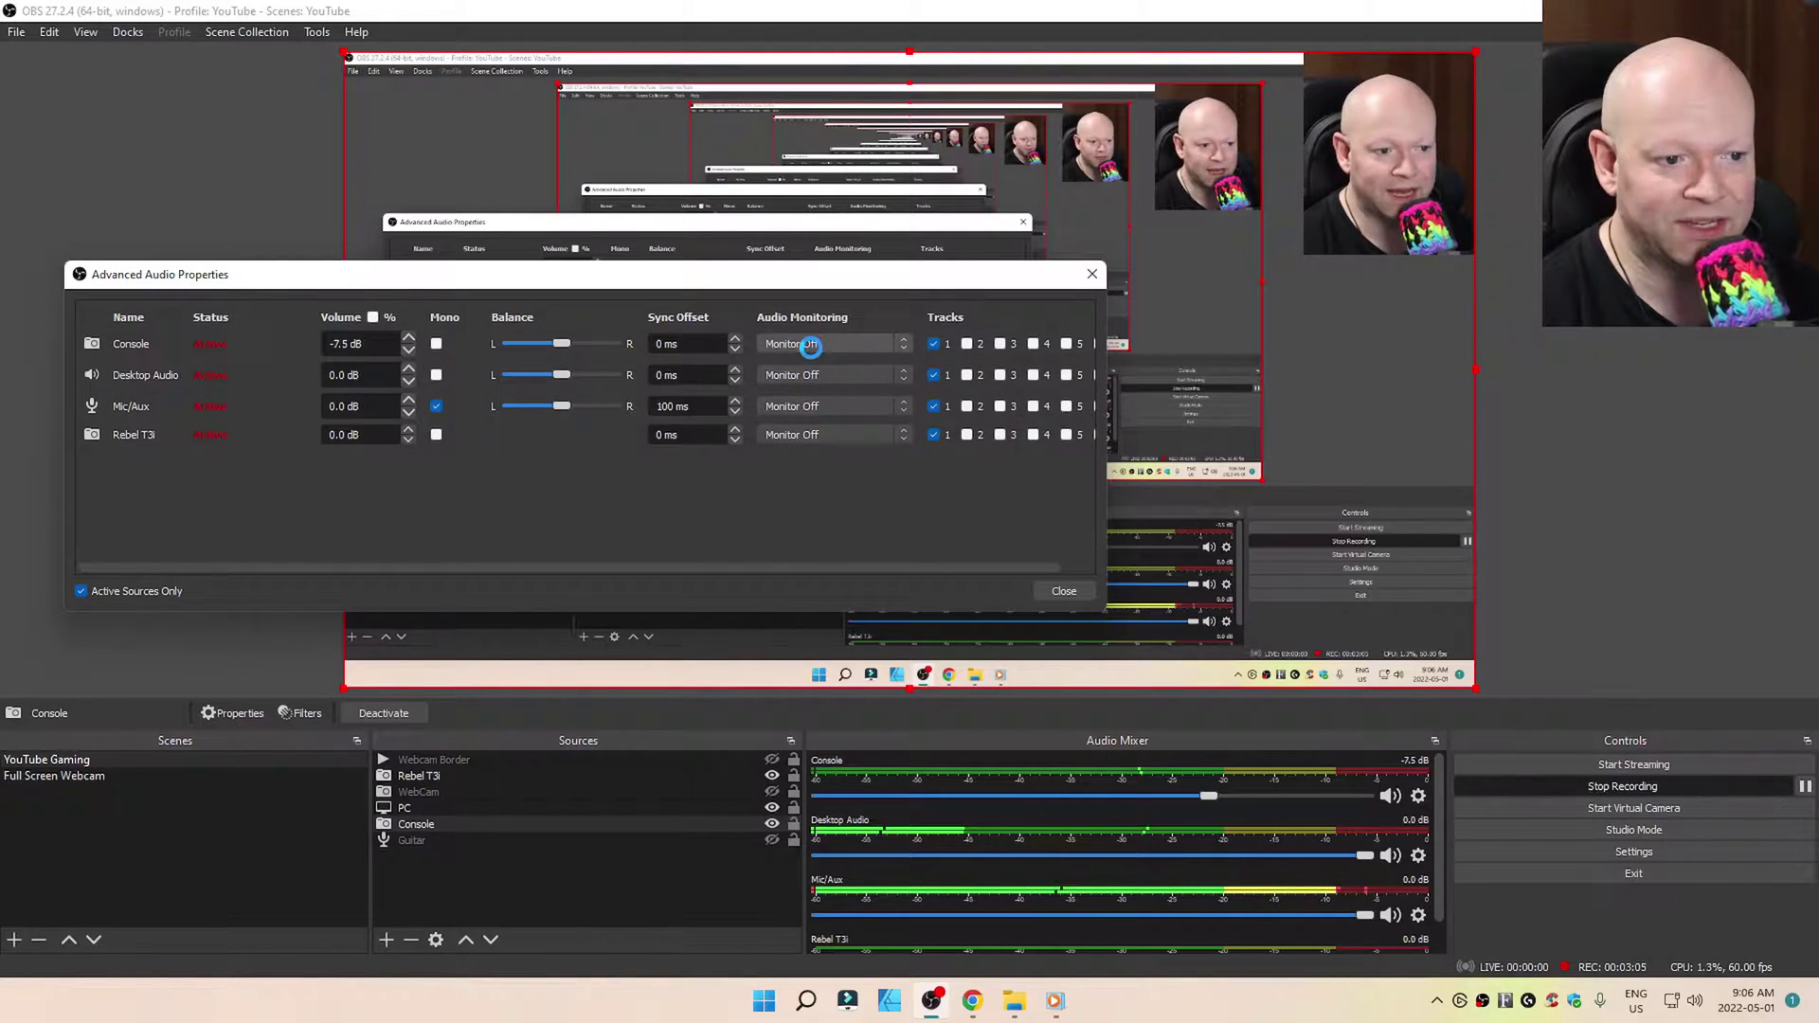
click(810, 344)
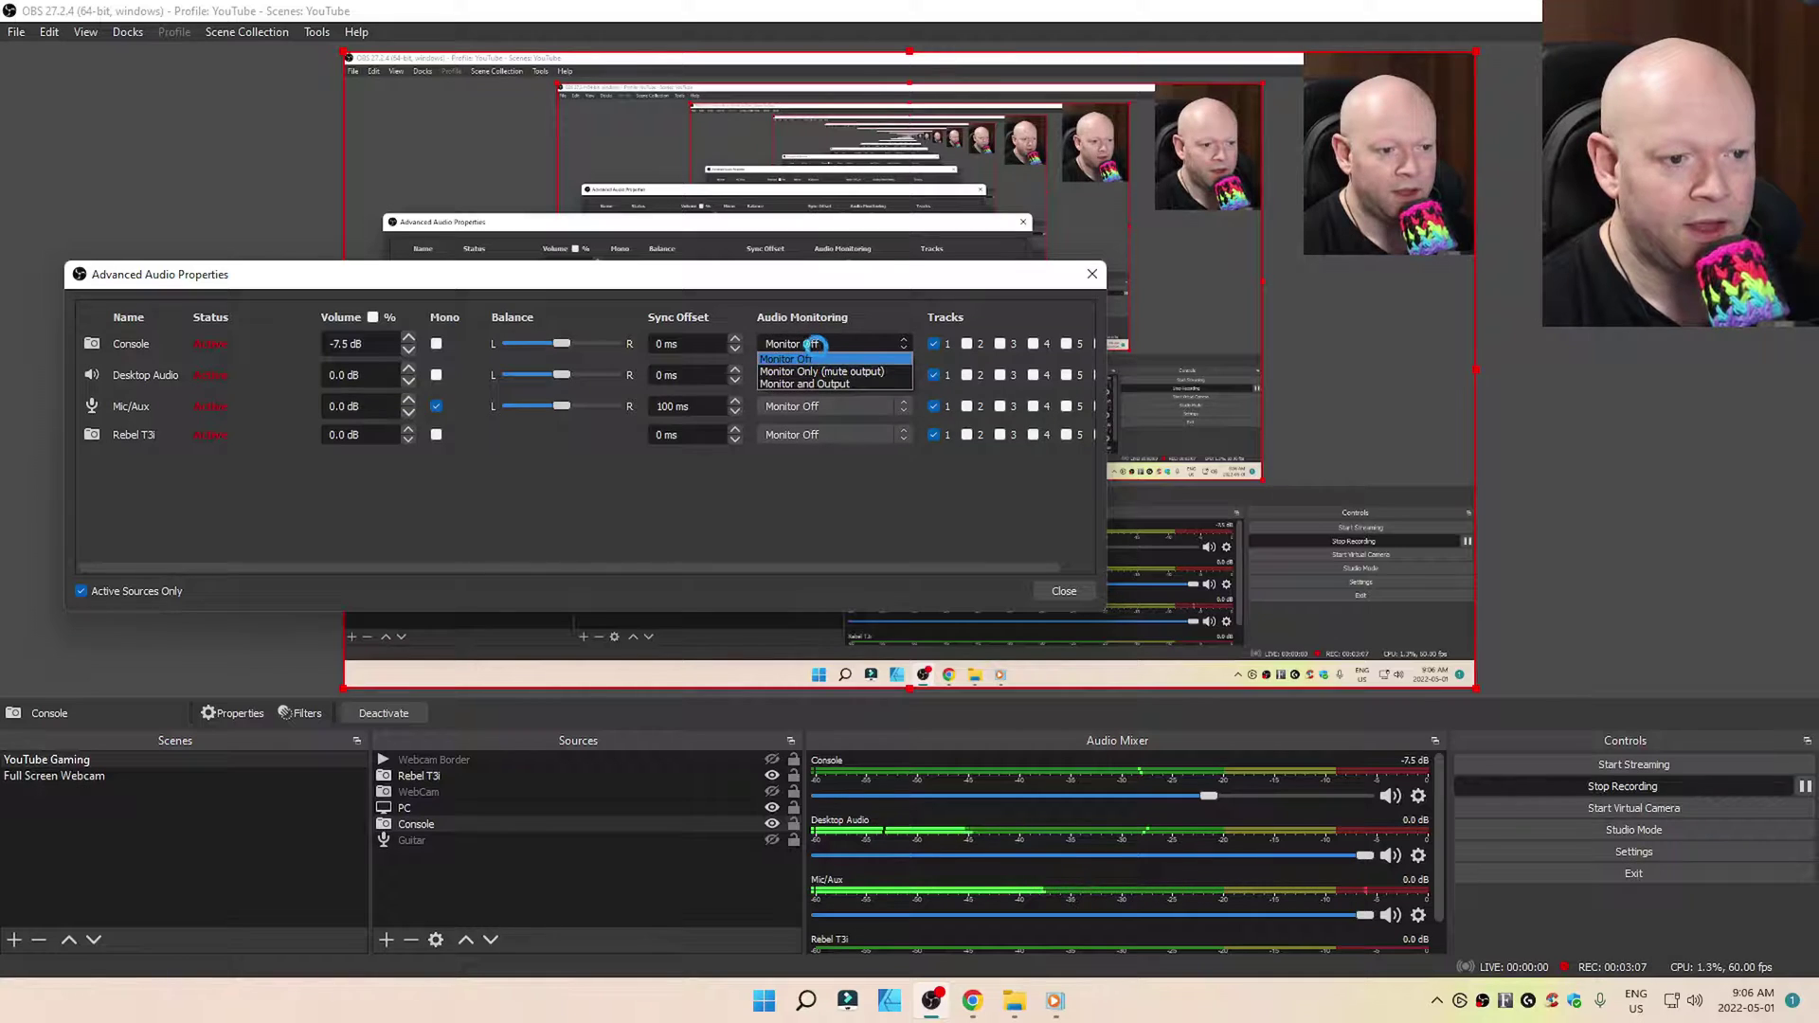
click(873, 371)
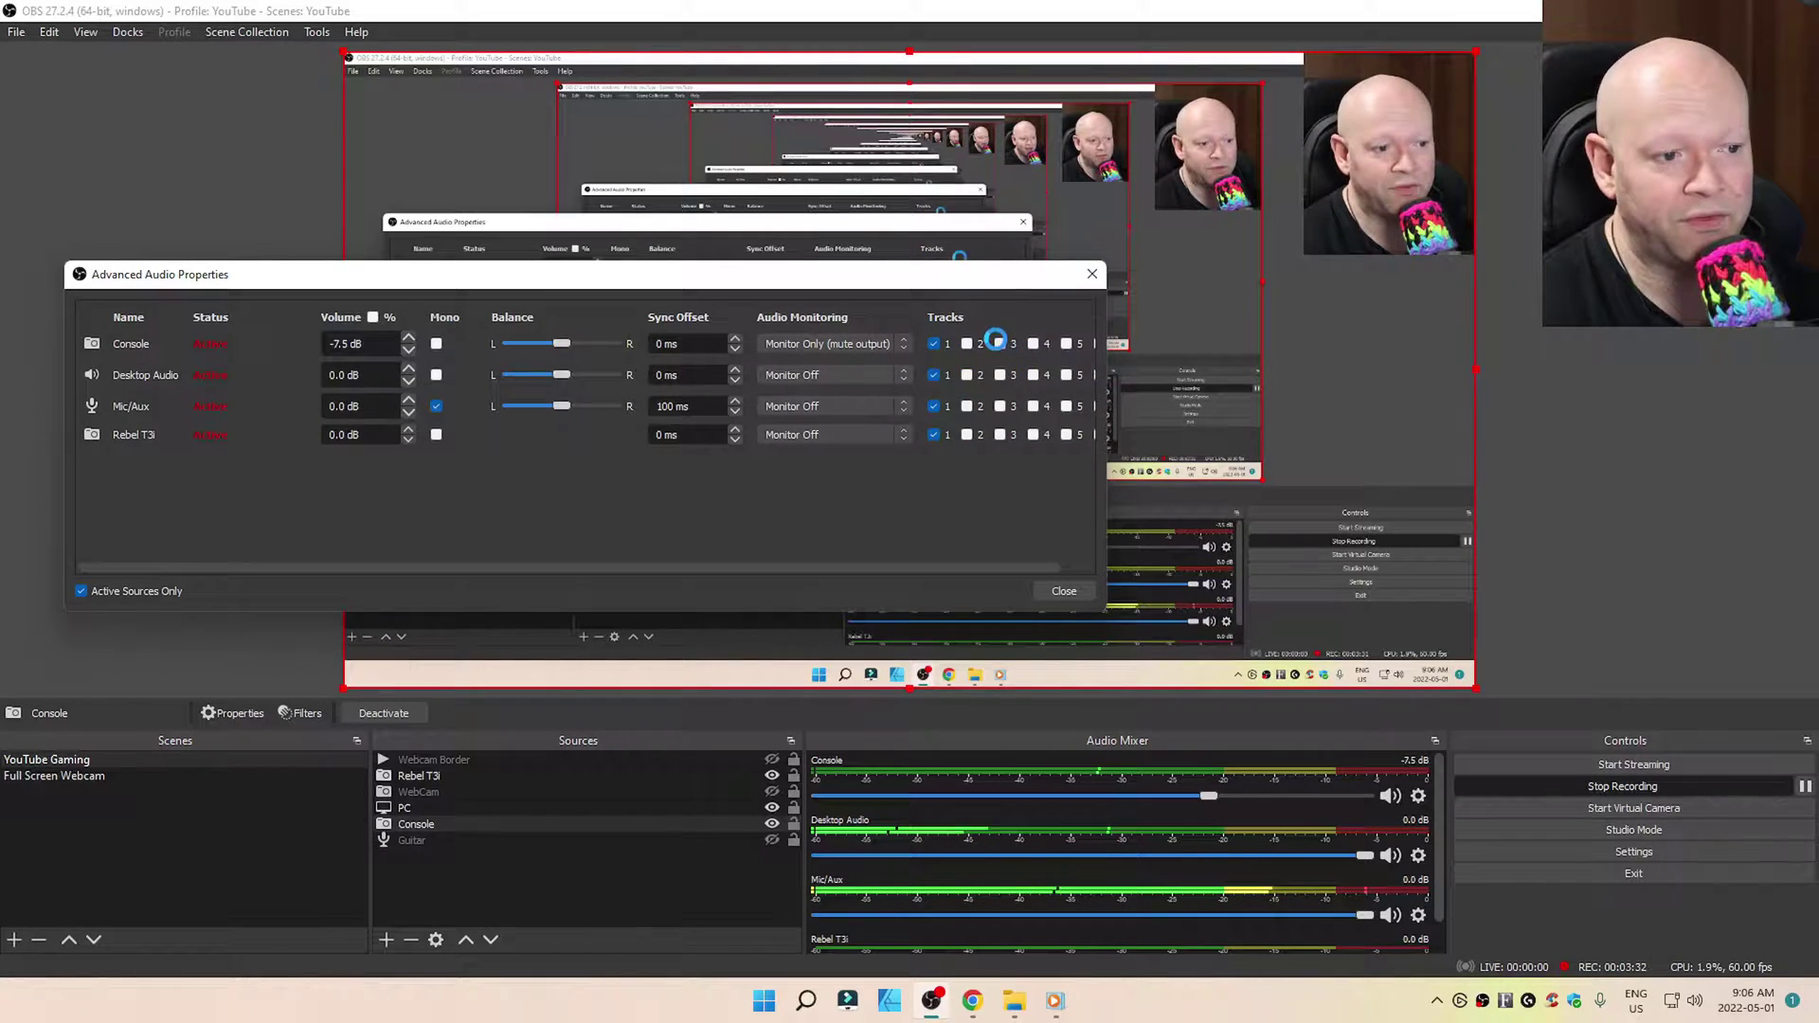
- Widen, resize and reposition the Advanced Audio Properties window
drag(1103, 376, 1304, 375)
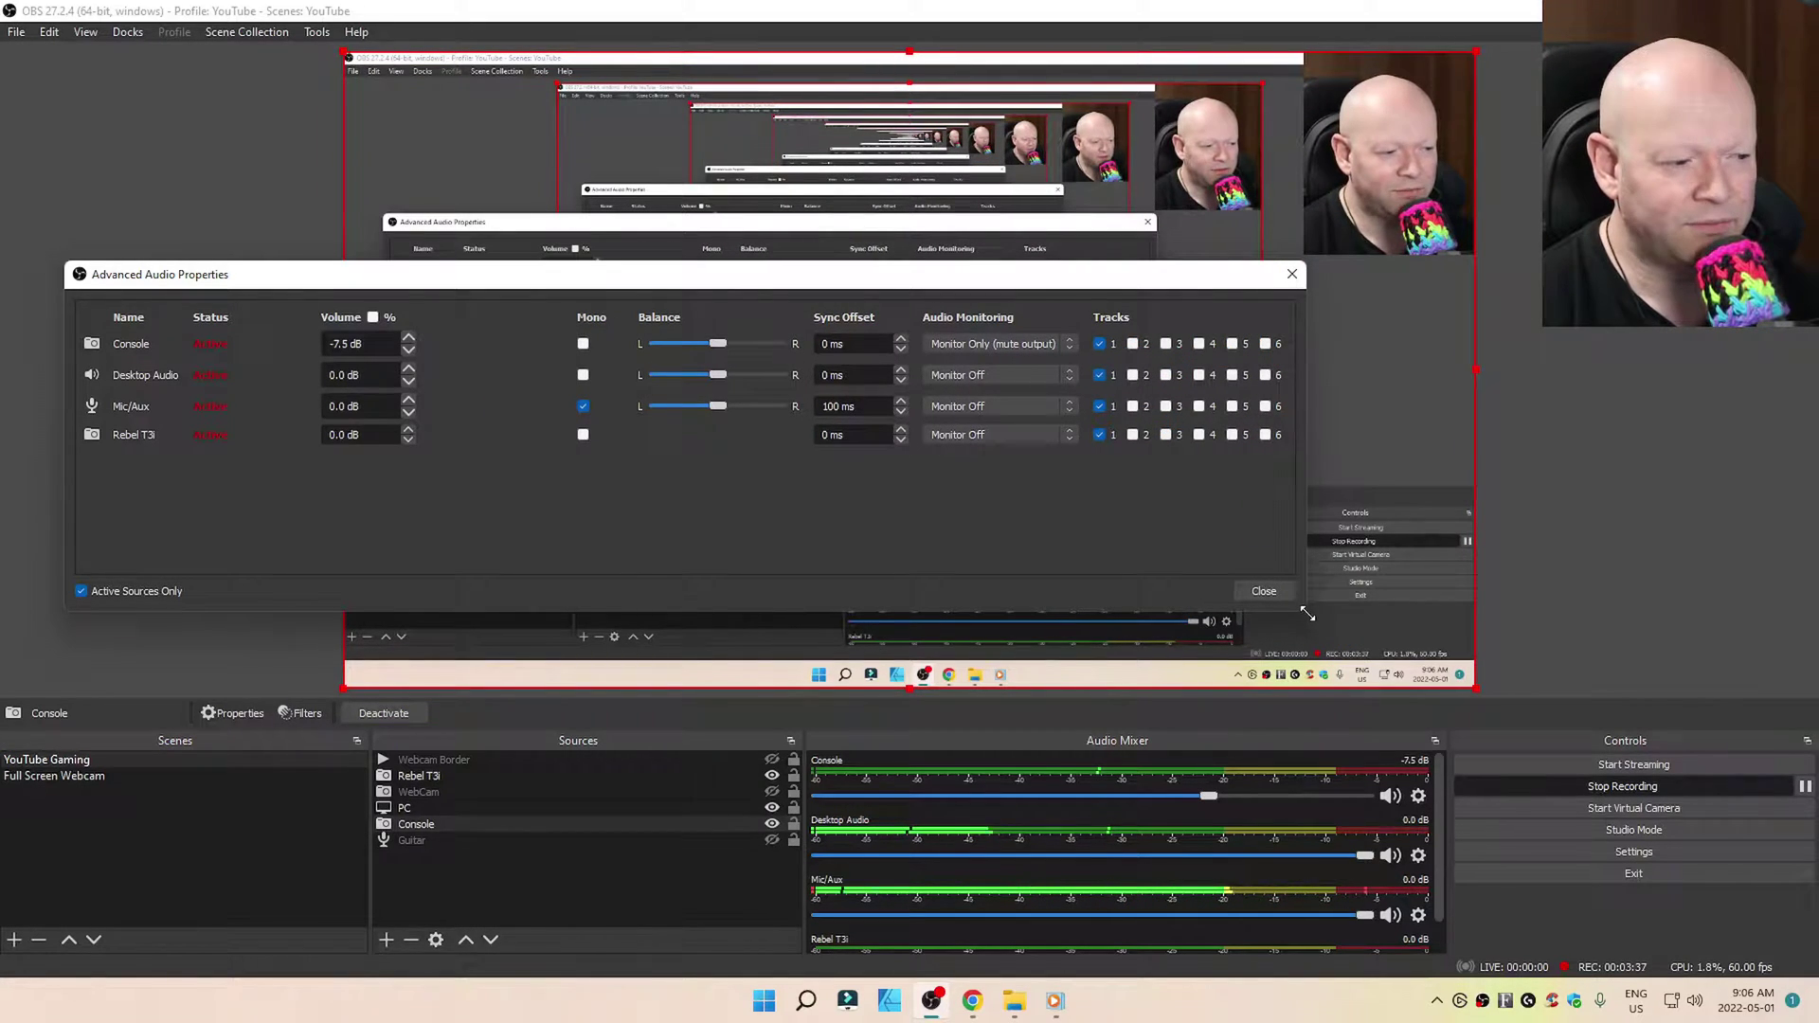
drag(1307, 614, 1076, 636)
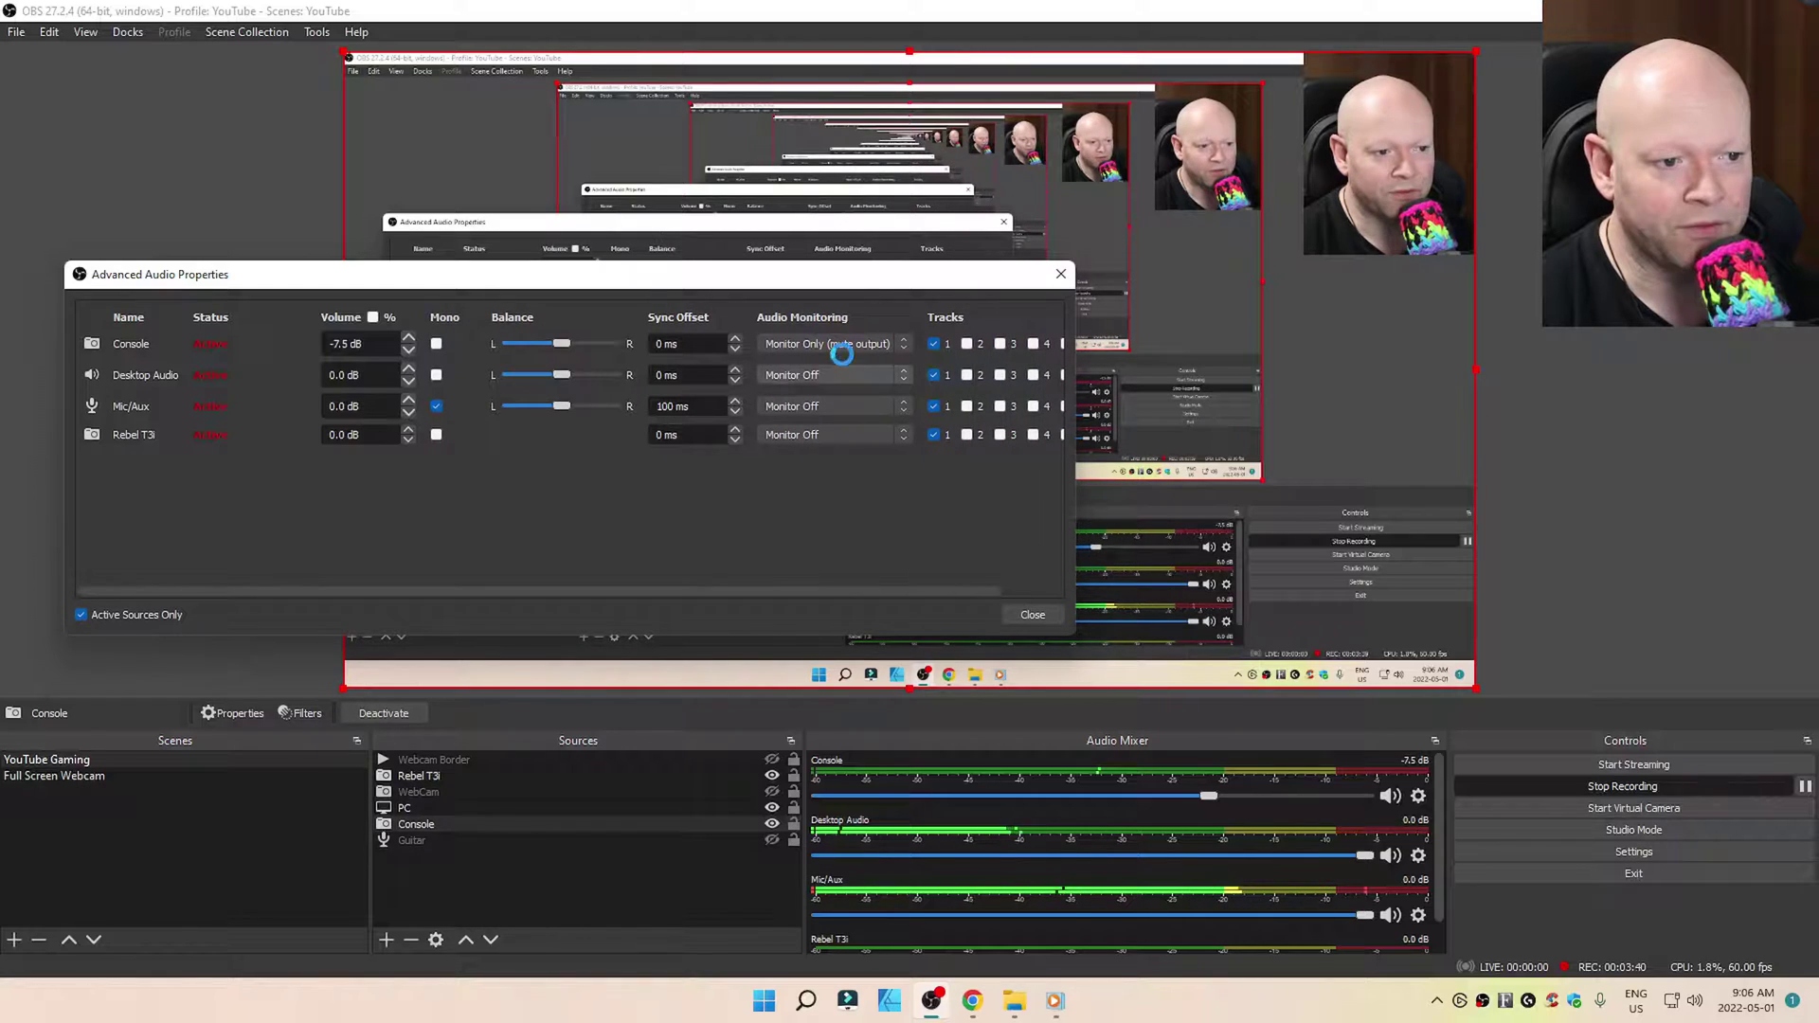
drag(837, 273, 1008, 298)
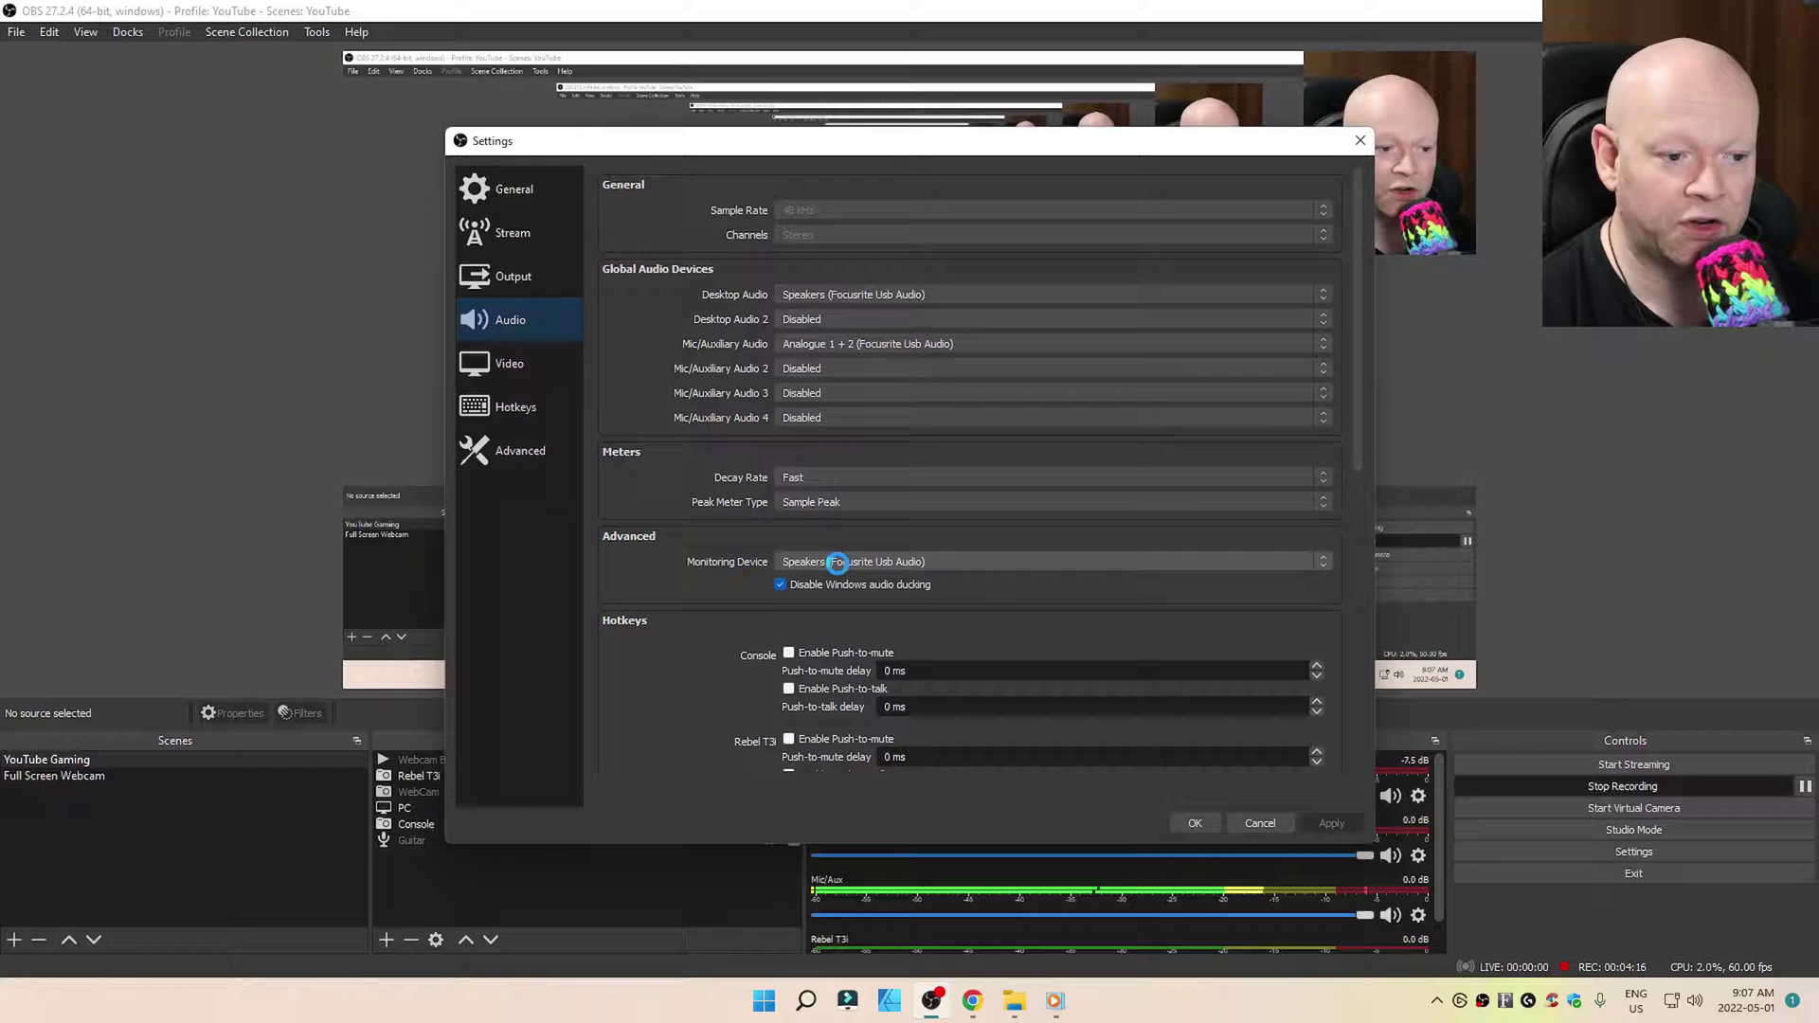
- Confirm the monitoring device stays Speakers (Focusrite Usb Audio) and cancel out of Settings
click(946, 562)
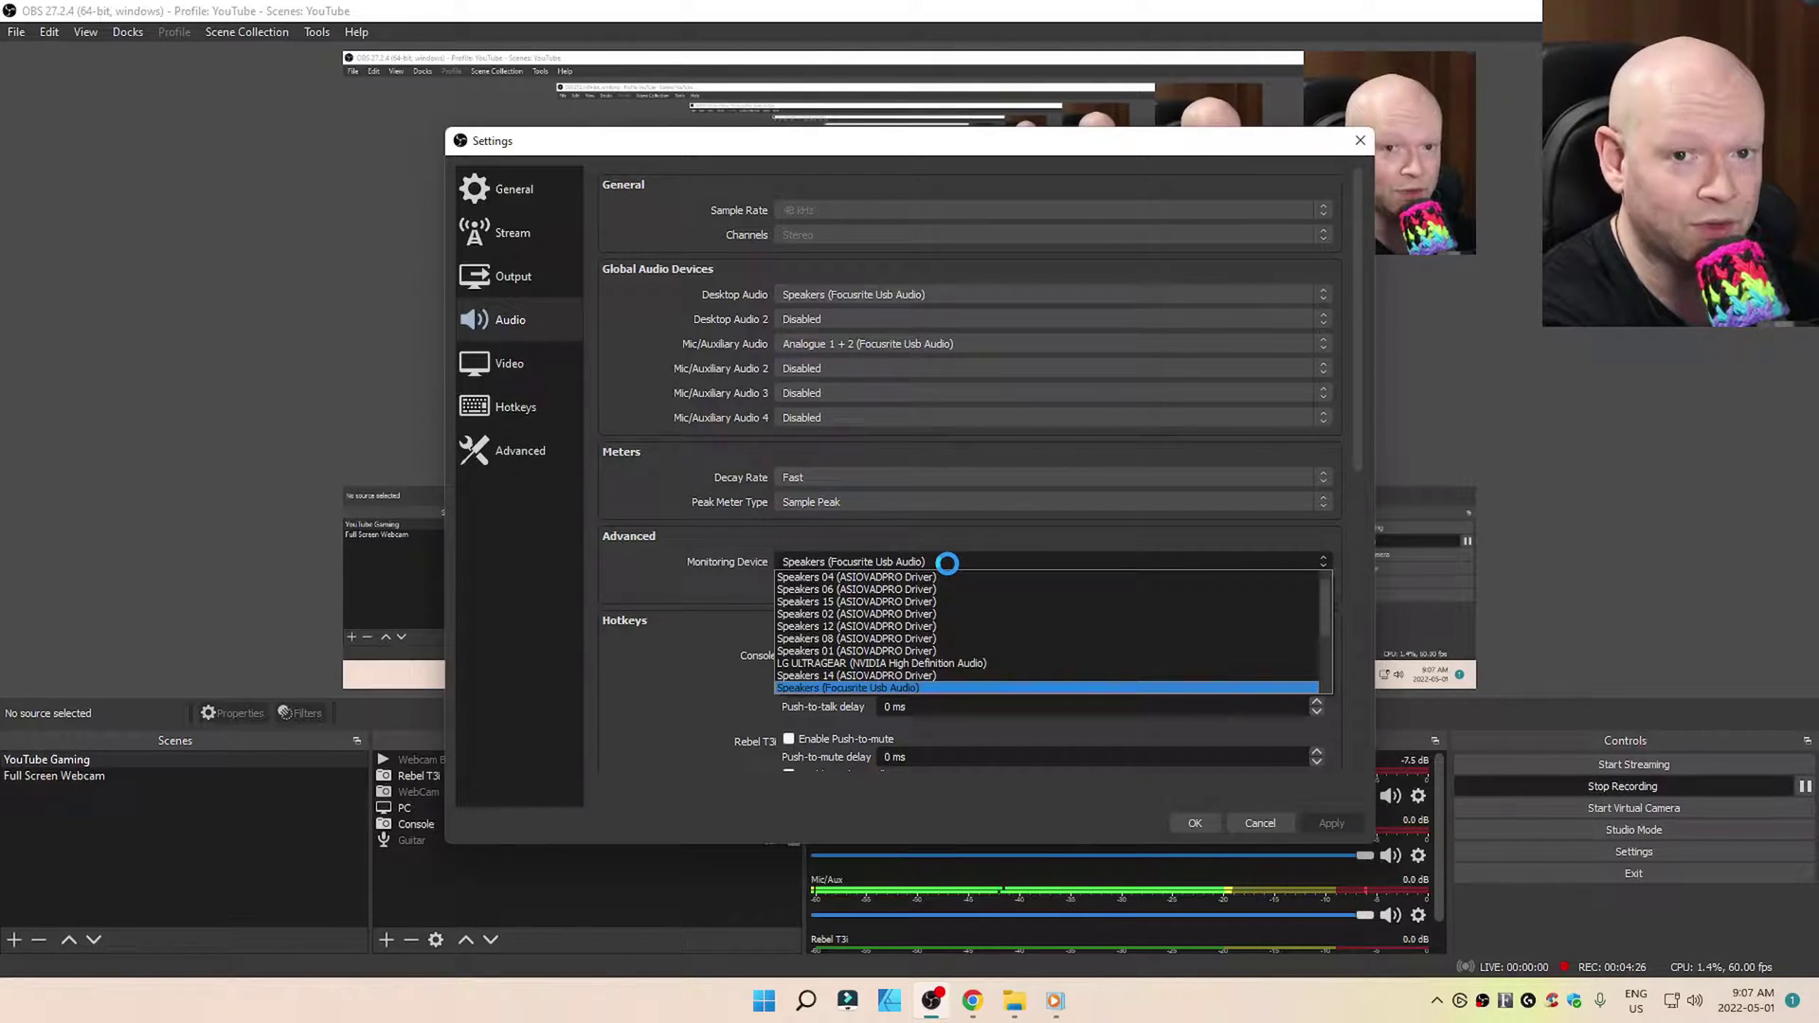
click(946, 562)
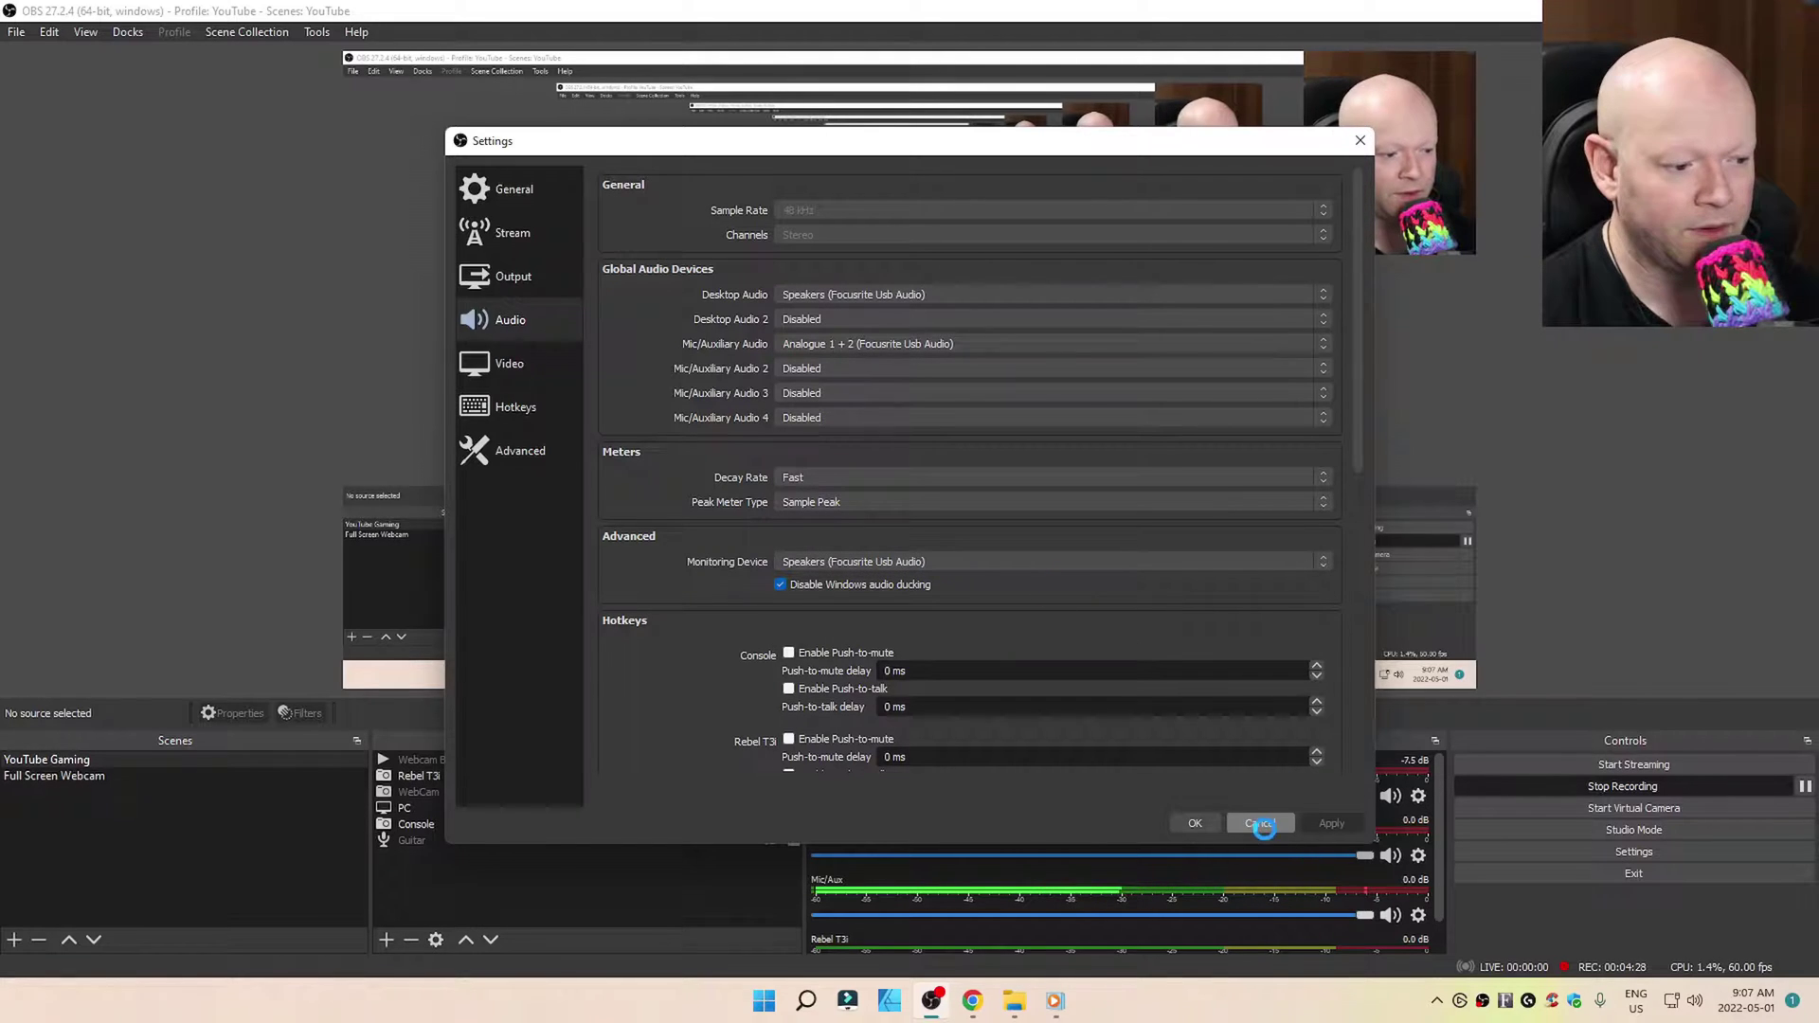
click(1254, 825)
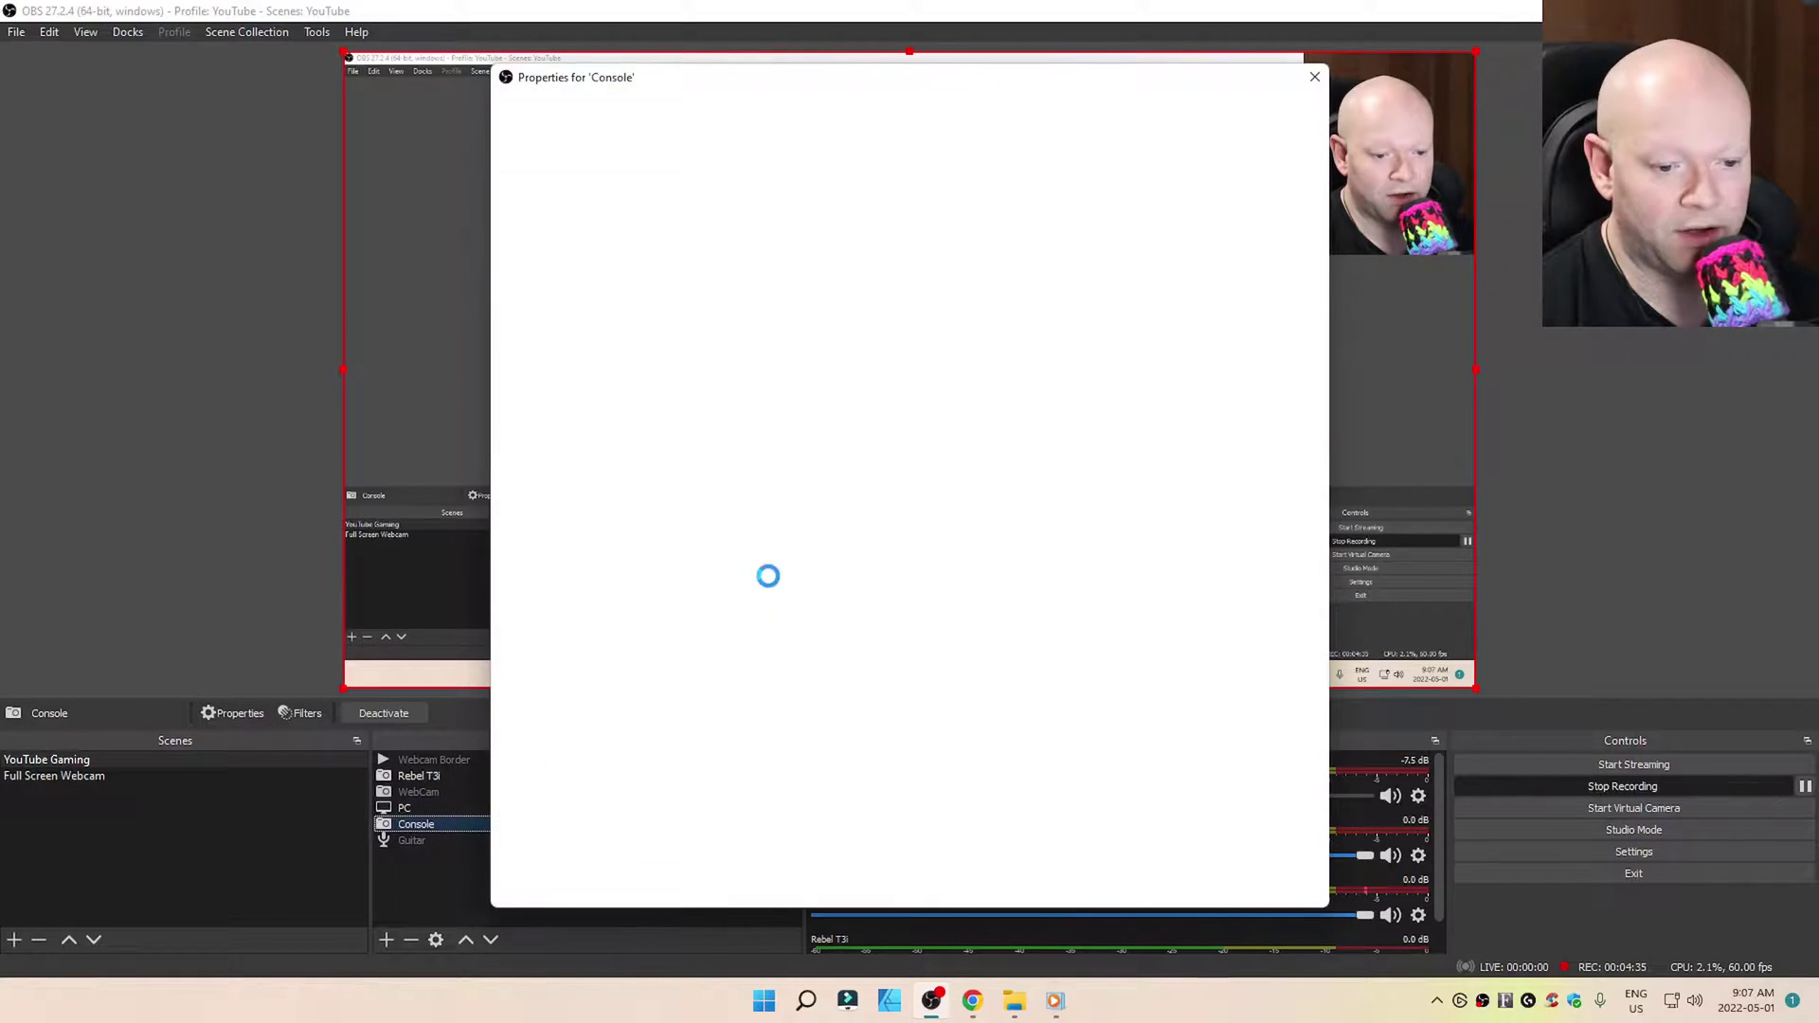
- Move and enlarge the Console properties window to show its Audio Output Mode setting
drag(963, 71, 861, 53)
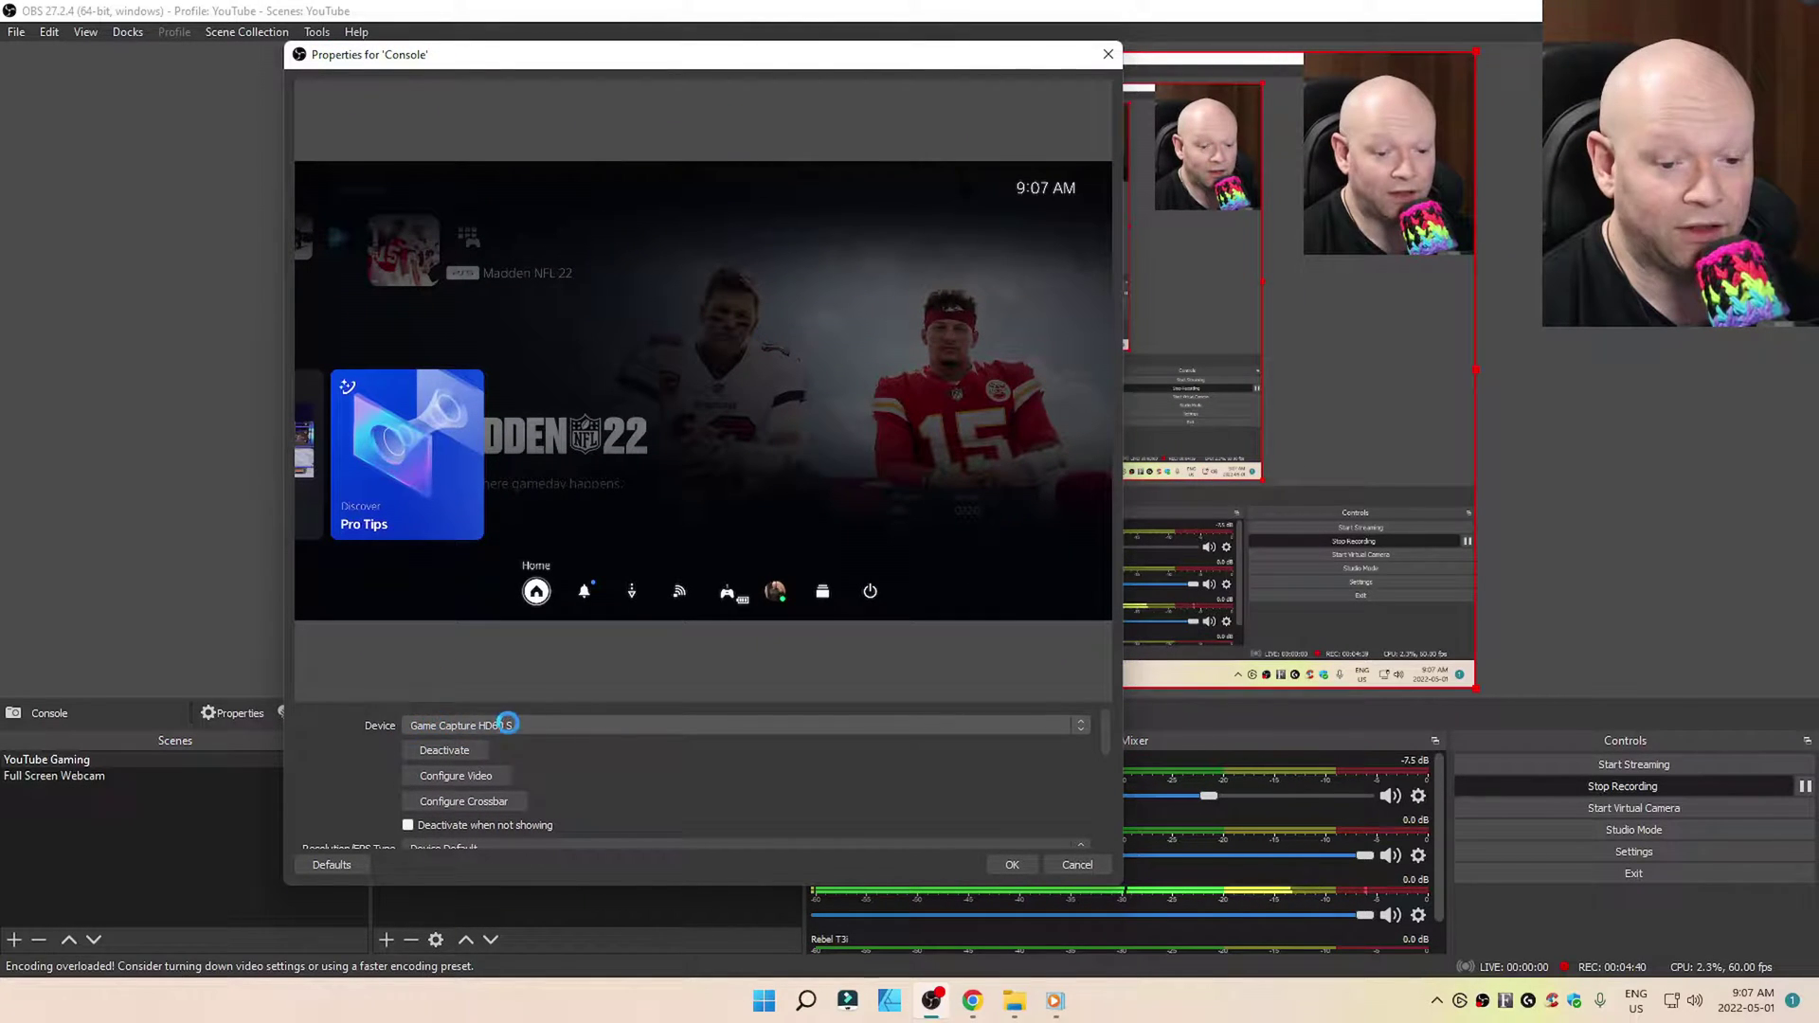
drag(1106, 726, 1107, 823)
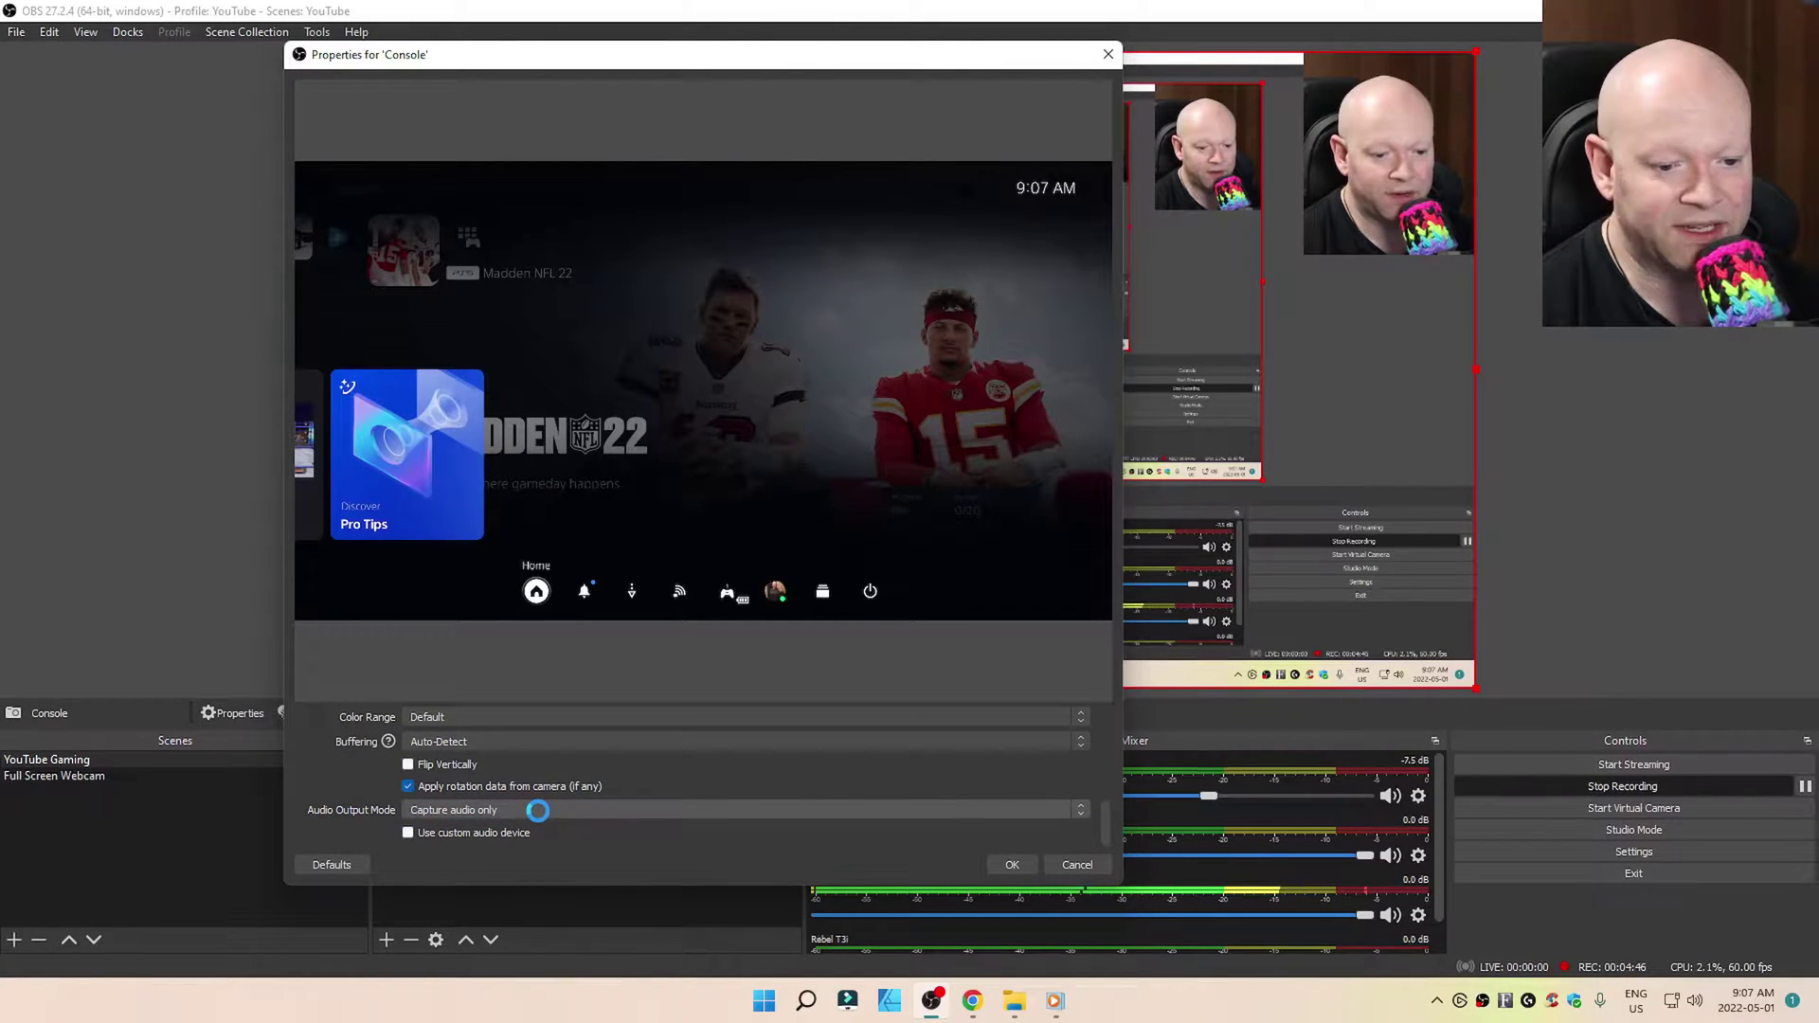
drag(834, 57, 615, 49)
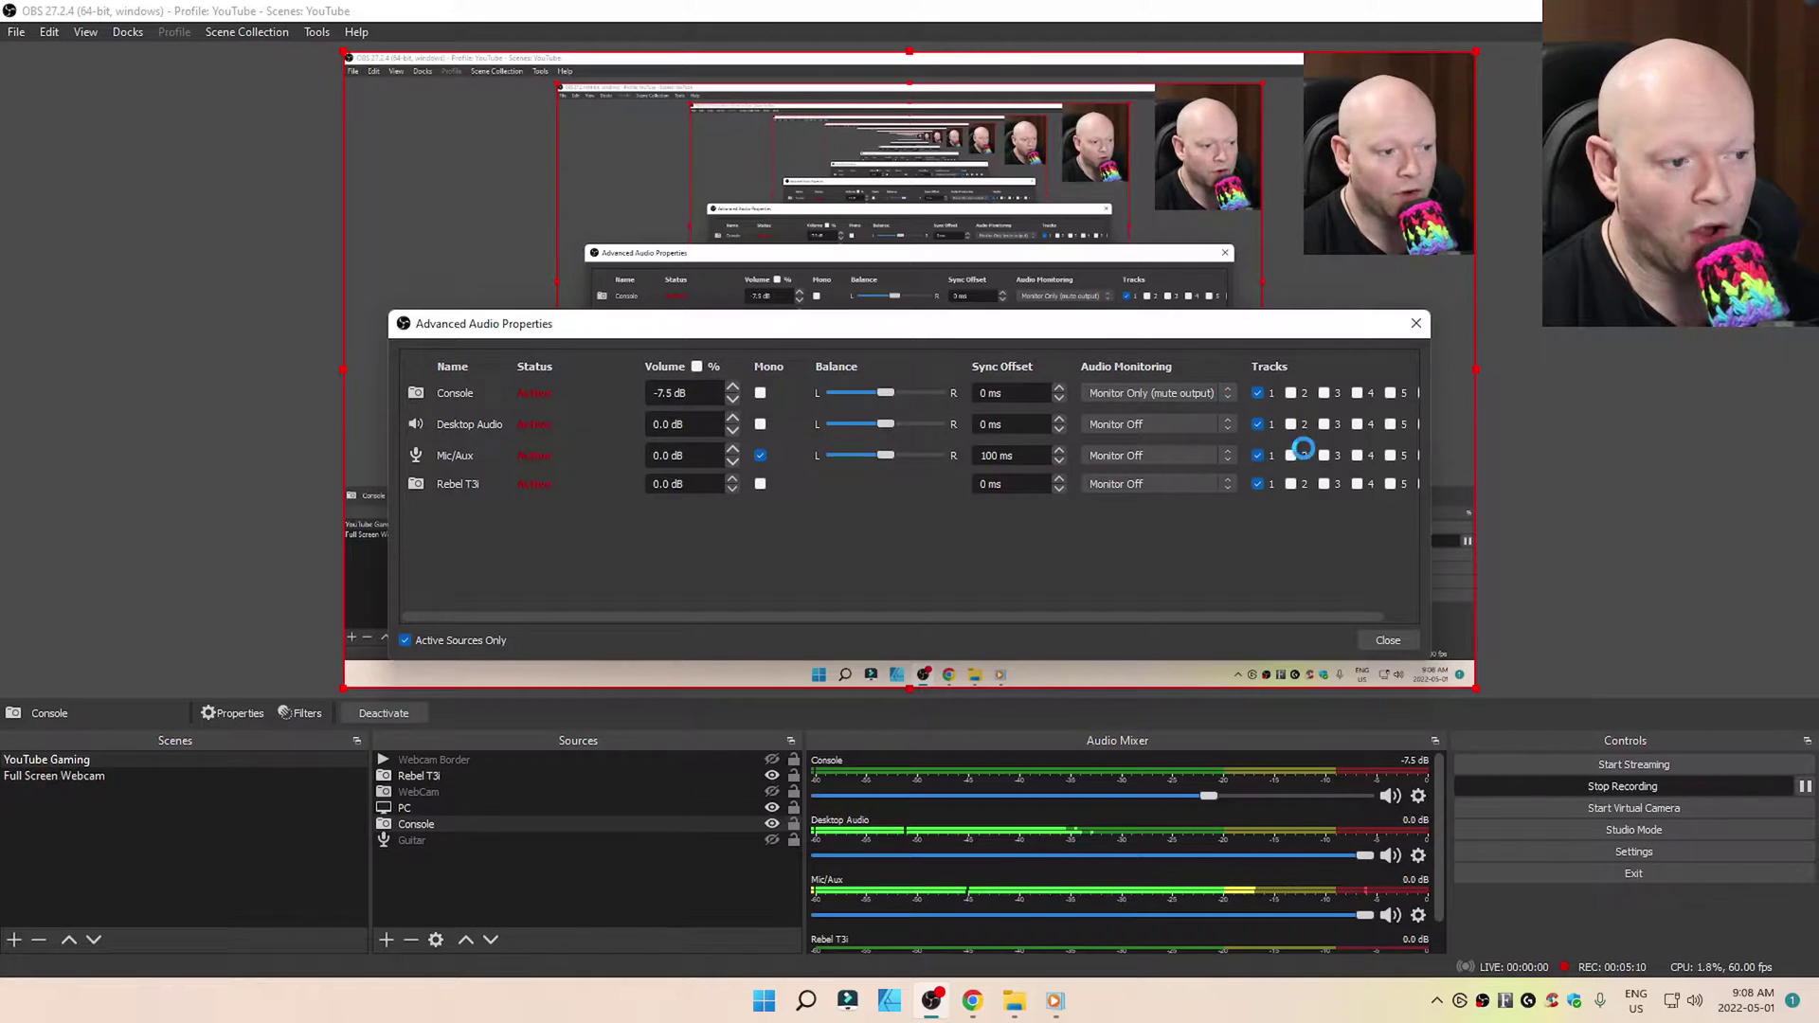
- Close Advanced Audio Properties with Console still on Monitor Only (mute output)
click(1388, 639)
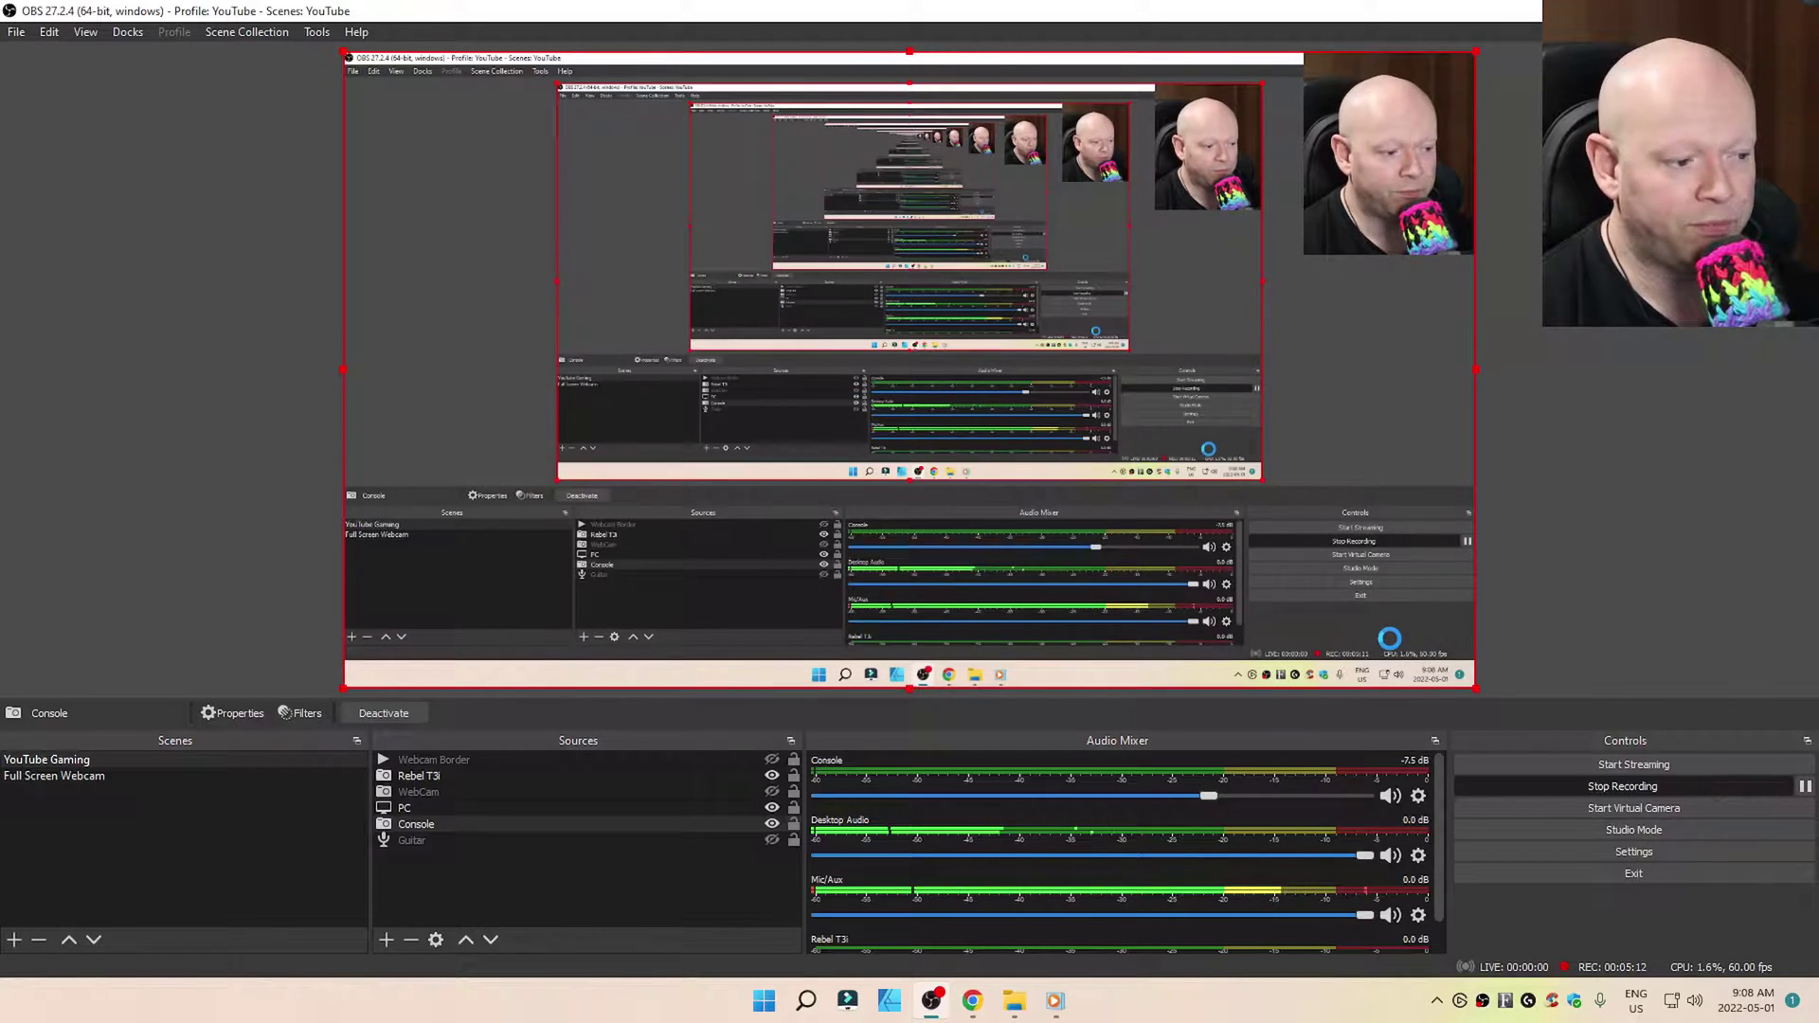